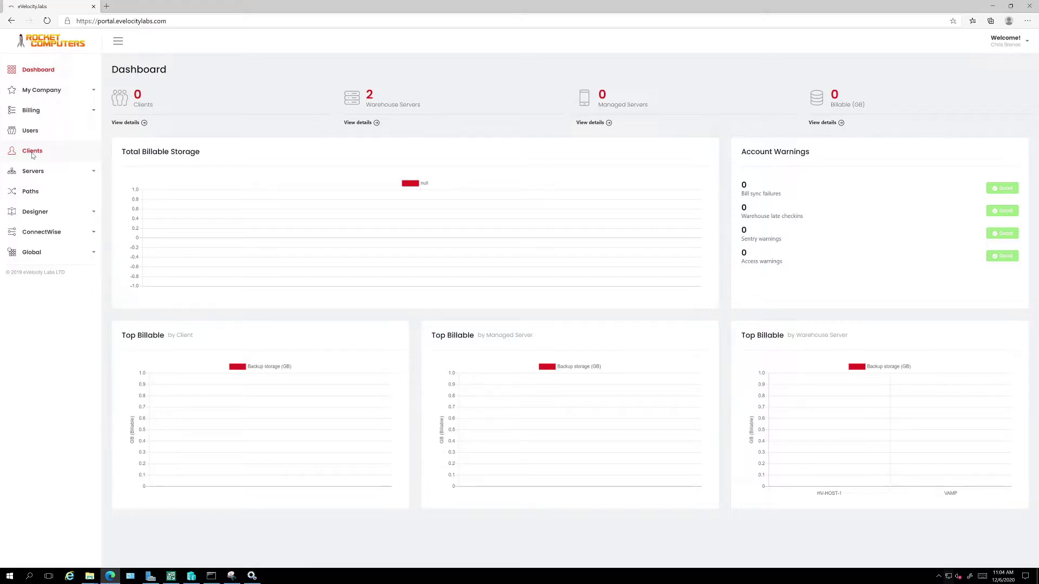
Open ConnectWise Connection Settings in a second tab and recheck the connection until it reports Success.
{"action": "left_click", "coordinate": [51, 233]}
{"action": "right_click", "coordinate": [49, 253]}
{"action": "key", "text": "Escape"}
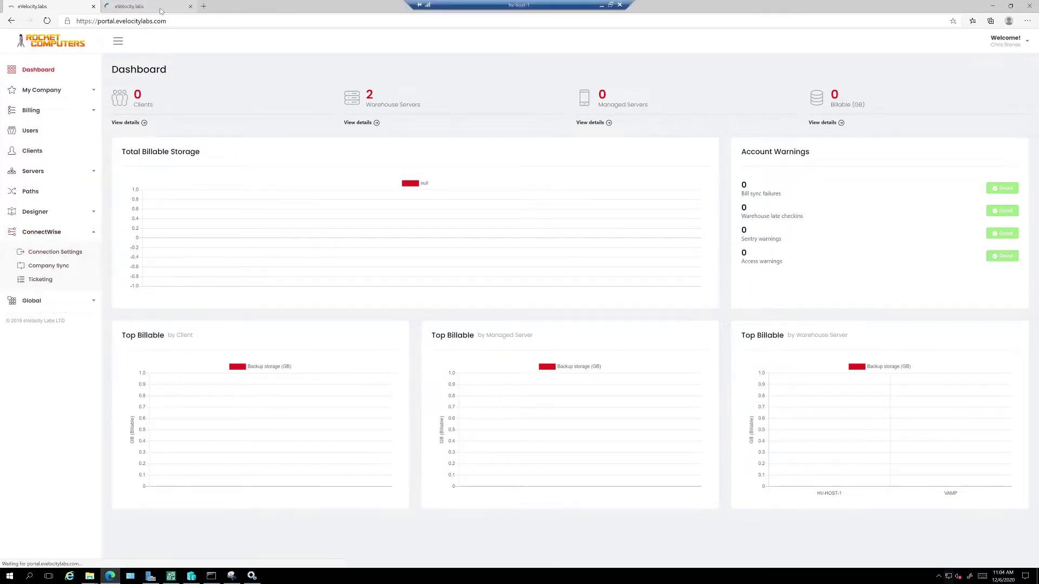
{"action": "left_click", "coordinate": [143, 6]}
{"action": "left_click", "coordinate": [817, 204]}
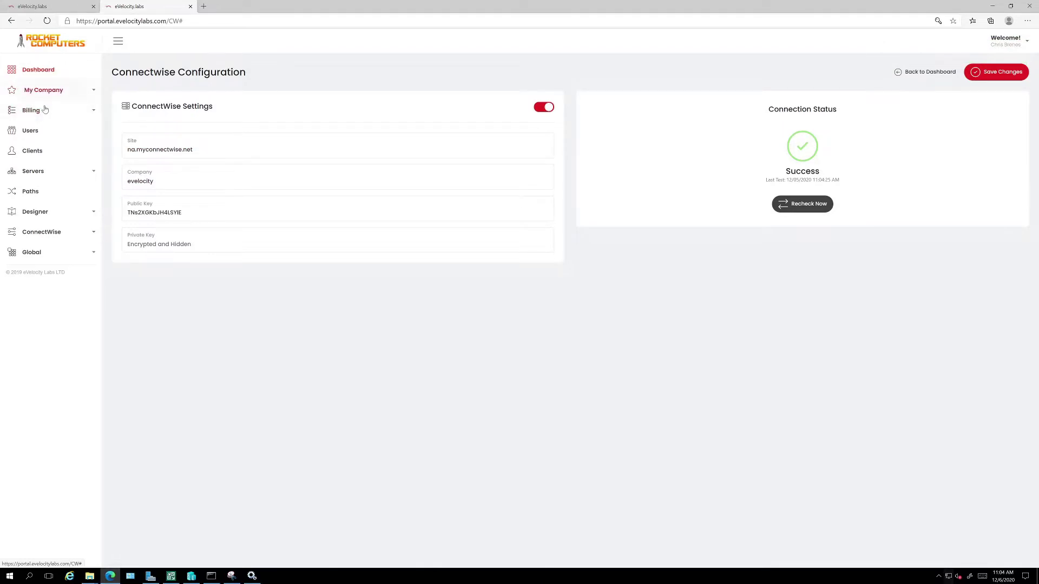
Create a new client from the ConnectWise Manage company Venom Works and save it.
{"action": "left_click", "coordinate": [40, 157]}
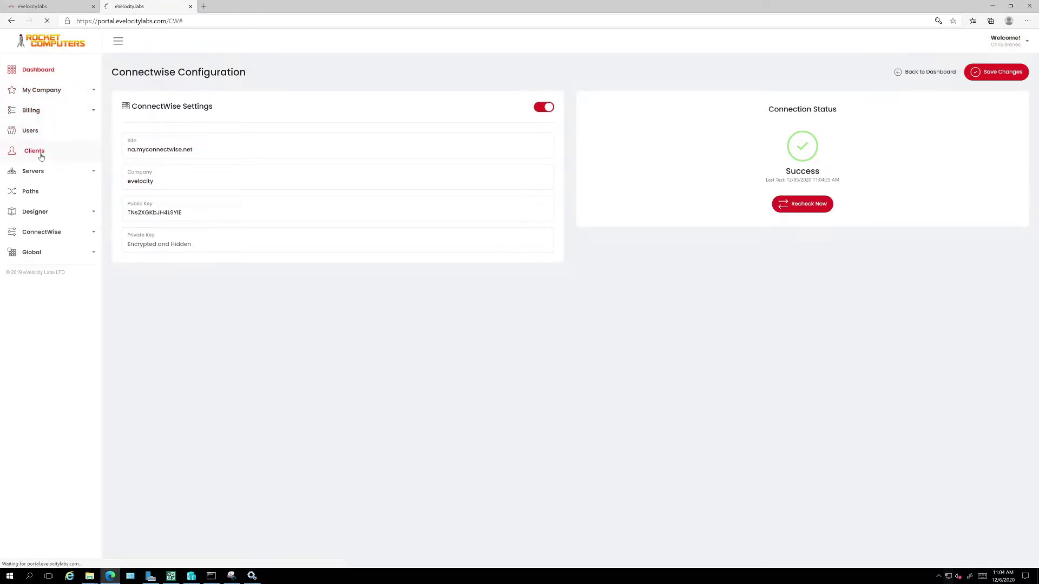
{"action": "left_click", "coordinate": [980, 73]}
{"action": "left_click", "coordinate": [594, 104]}
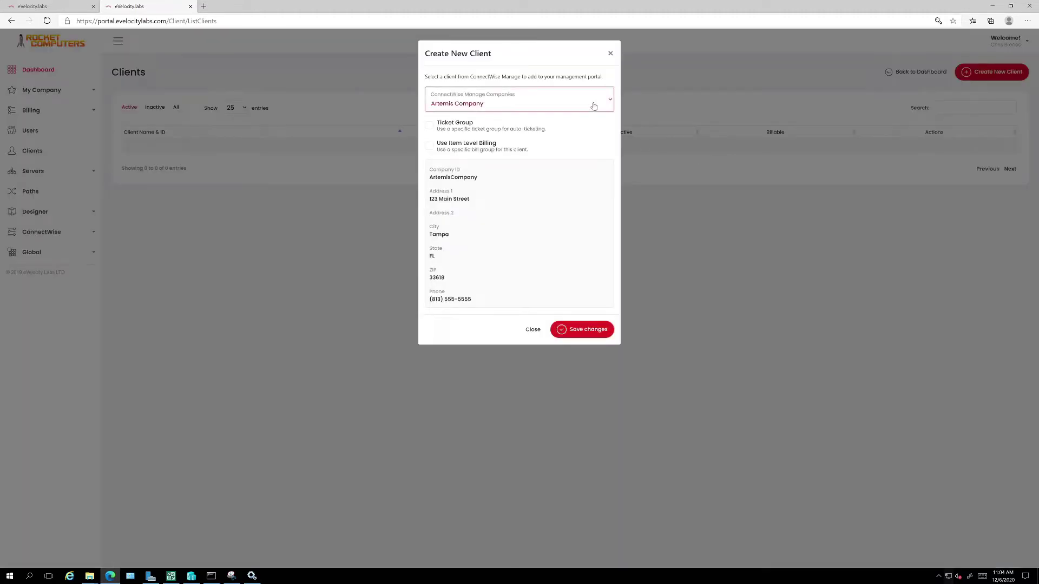
{"action": "left_click", "coordinate": [498, 183]}
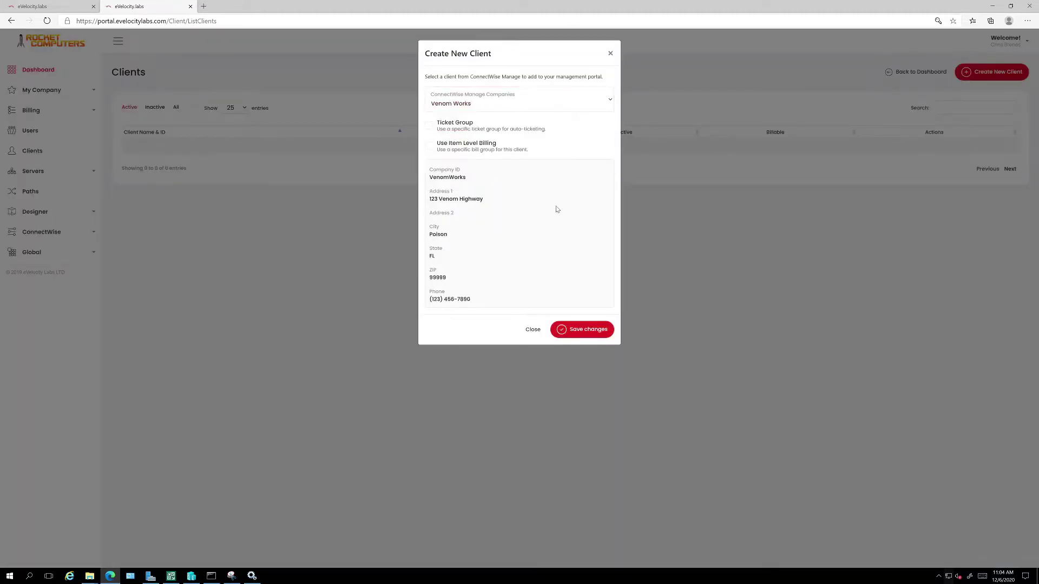
{"action": "left_click", "coordinate": [574, 336]}
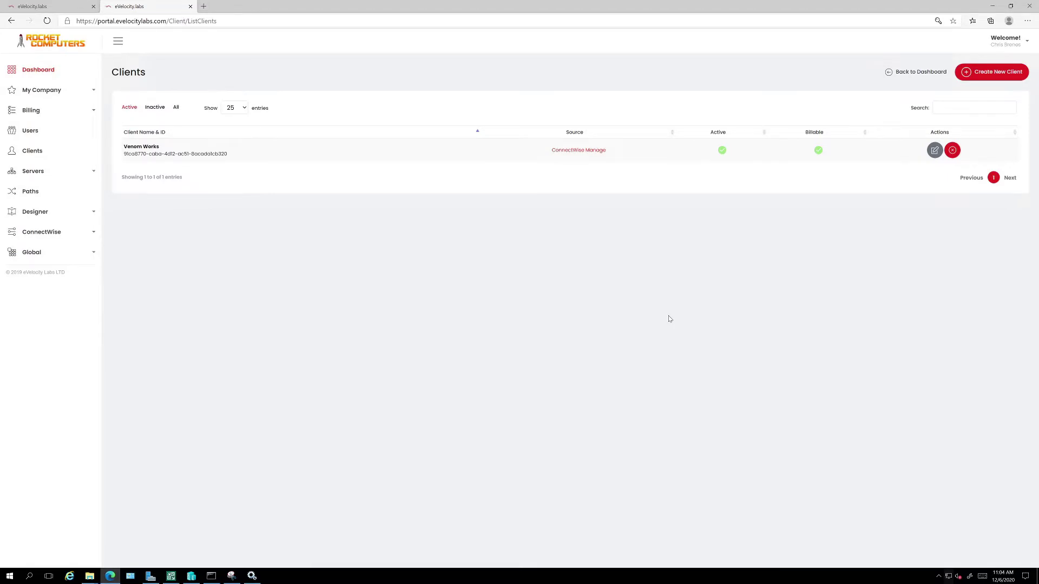
Upload Venom Works.png from File Explorer as the Venom Works client logo, then close the editor.
{"action": "left_click", "coordinate": [935, 151]}
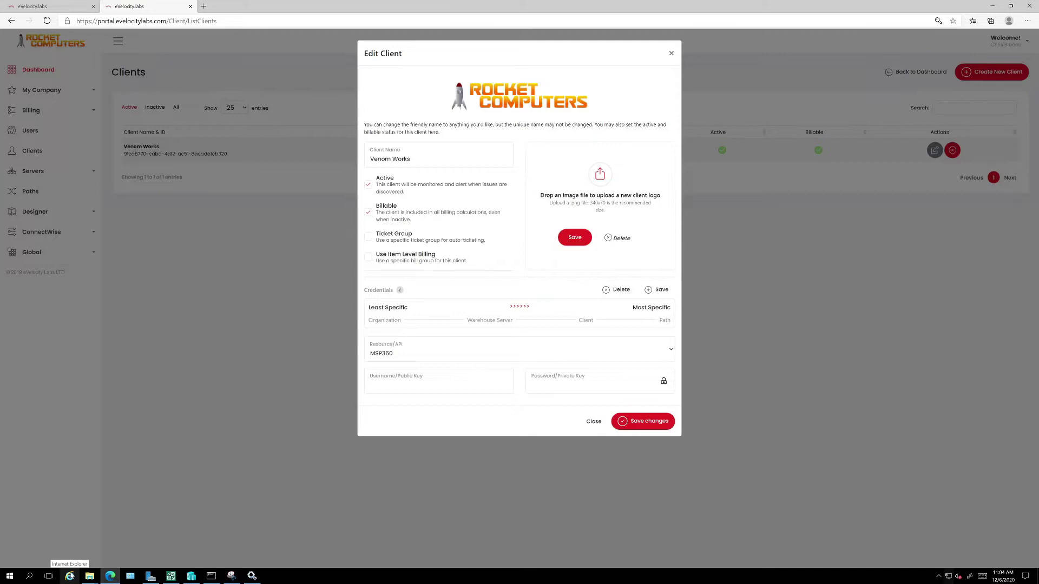
{"action": "left_click", "coordinate": [88, 580]}
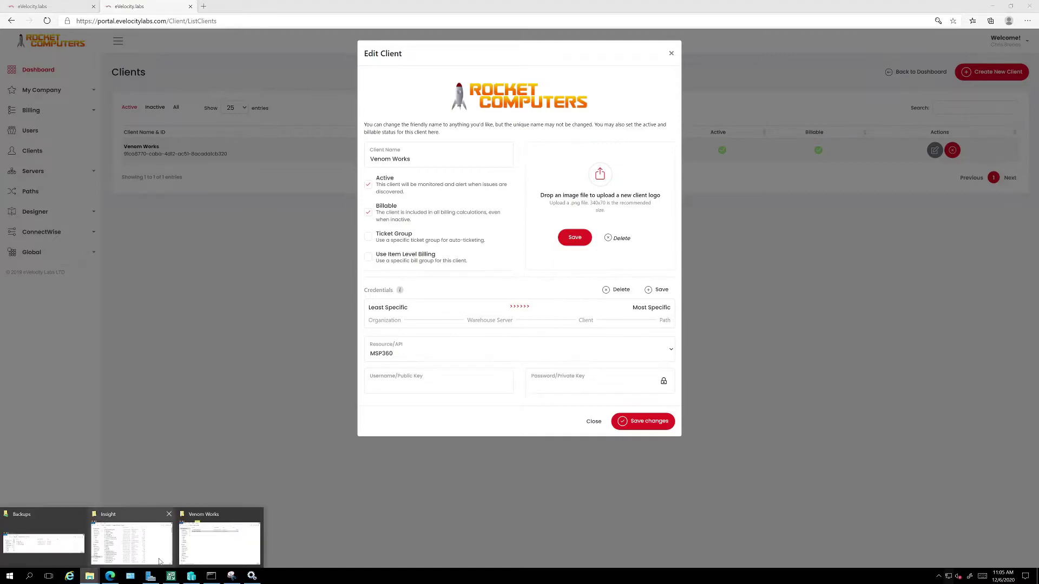
{"action": "left_click", "coordinate": [212, 555]}
{"action": "left_click_drag", "start_coordinate": [203, 26], "coordinate": [894, 66]}
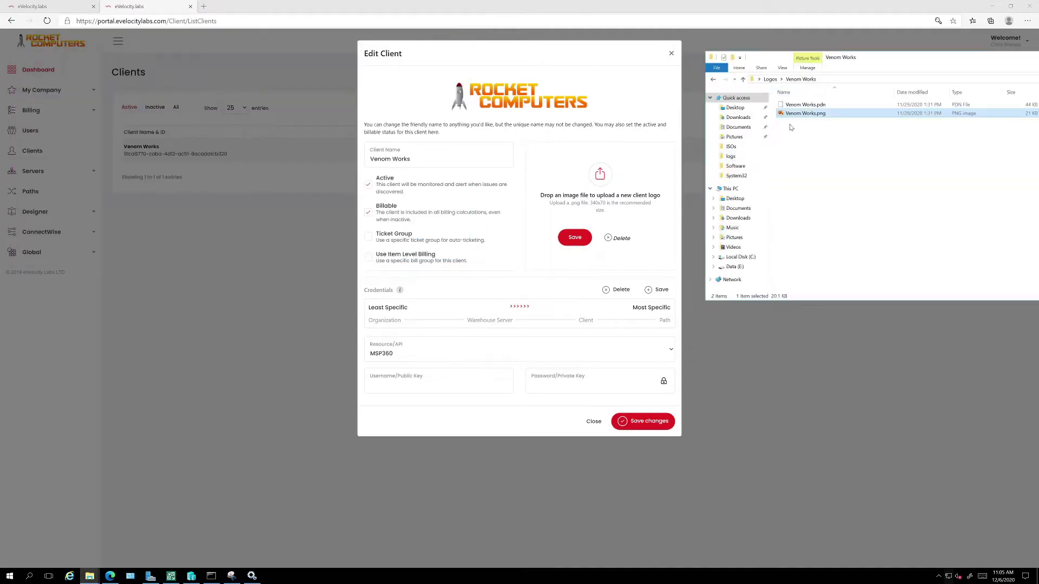
{"action": "left_click_drag", "start_coordinate": [798, 116], "coordinate": [571, 196]}
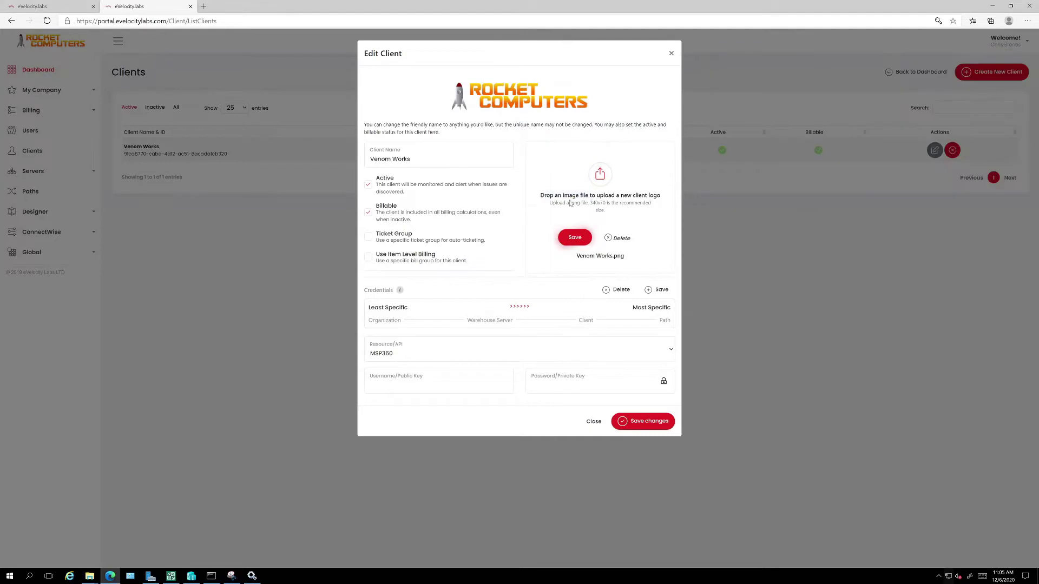
{"action": "left_click_drag", "start_coordinate": [575, 258], "coordinate": [630, 265]}
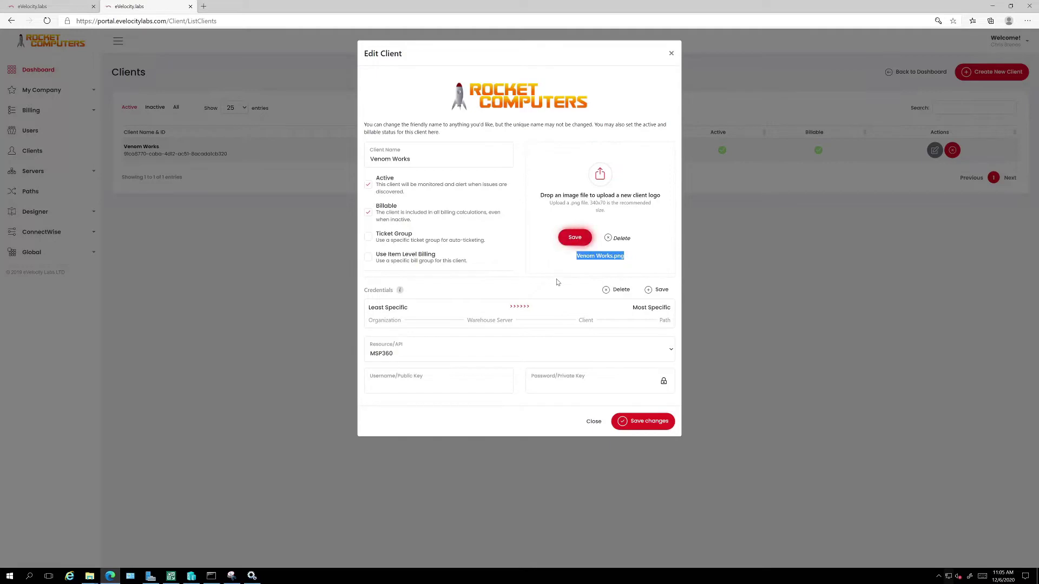
{"action": "left_click", "coordinate": [575, 238]}
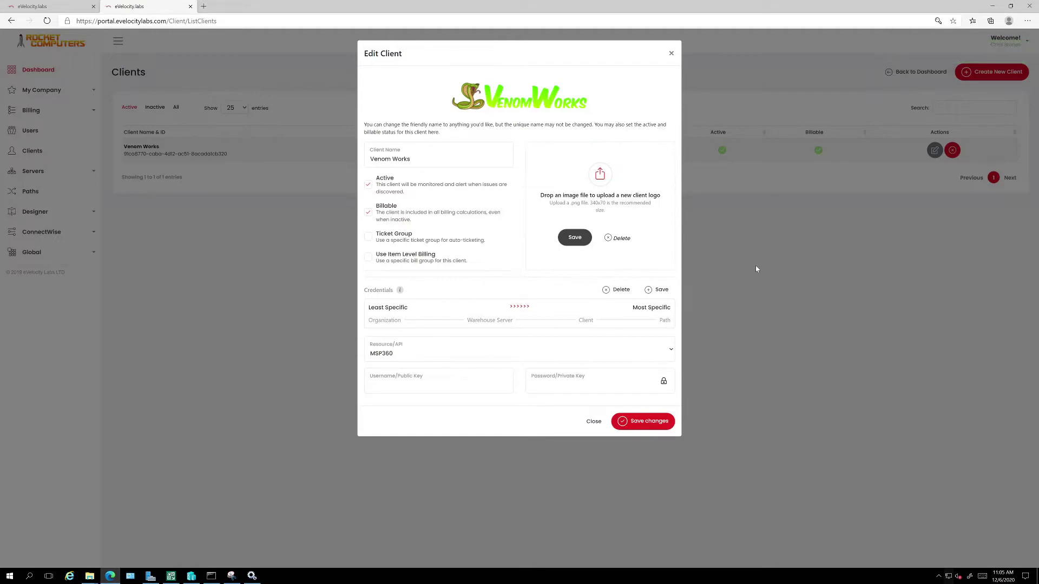
{"action": "left_click", "coordinate": [591, 422]}
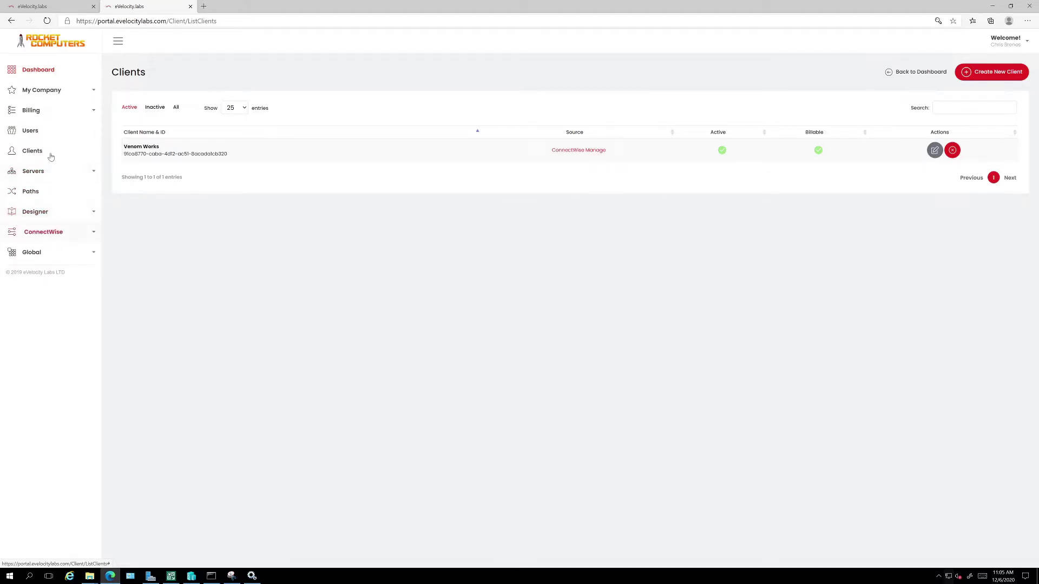
Open Servers > Warehouse Servers in a new tab showing VAMP, then minimize the browser.
{"action": "left_click", "coordinate": [60, 177]}
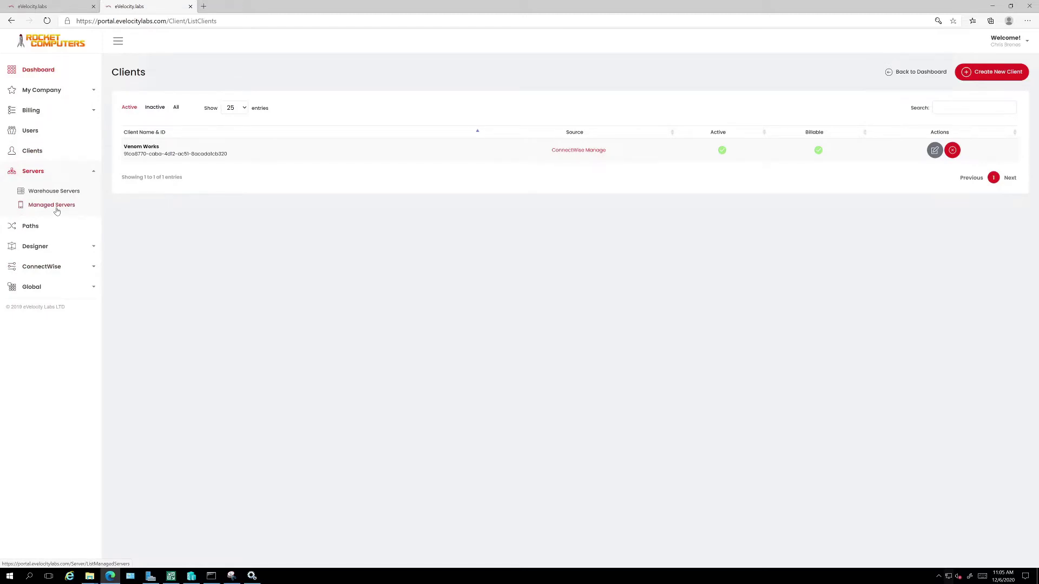
{"action": "right_click", "coordinate": [56, 193]}
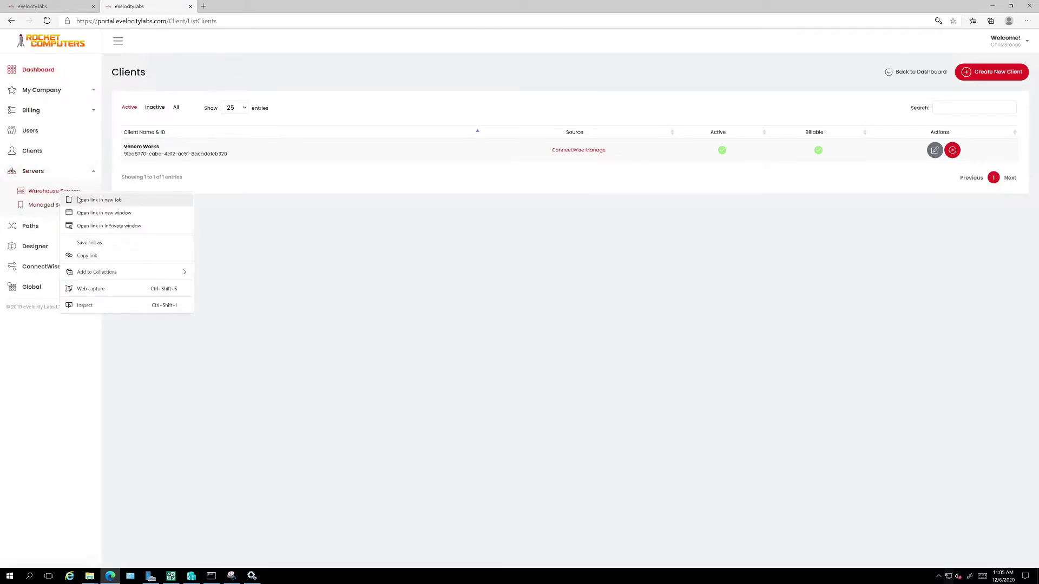
{"action": "left_click", "coordinate": [81, 200]}
{"action": "left_click", "coordinate": [241, 7]}
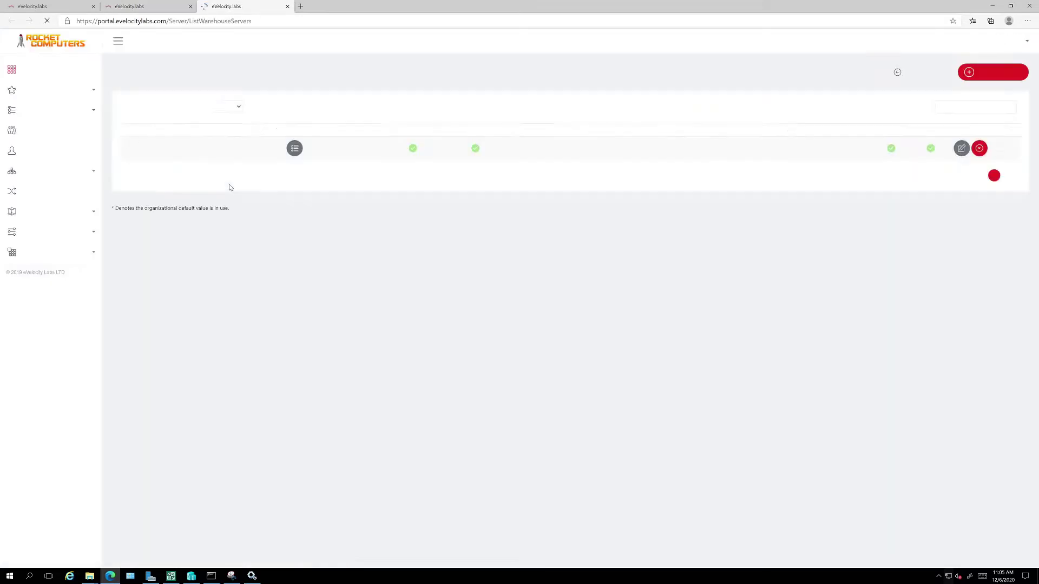
{"action": "left_click", "coordinate": [994, 6]}
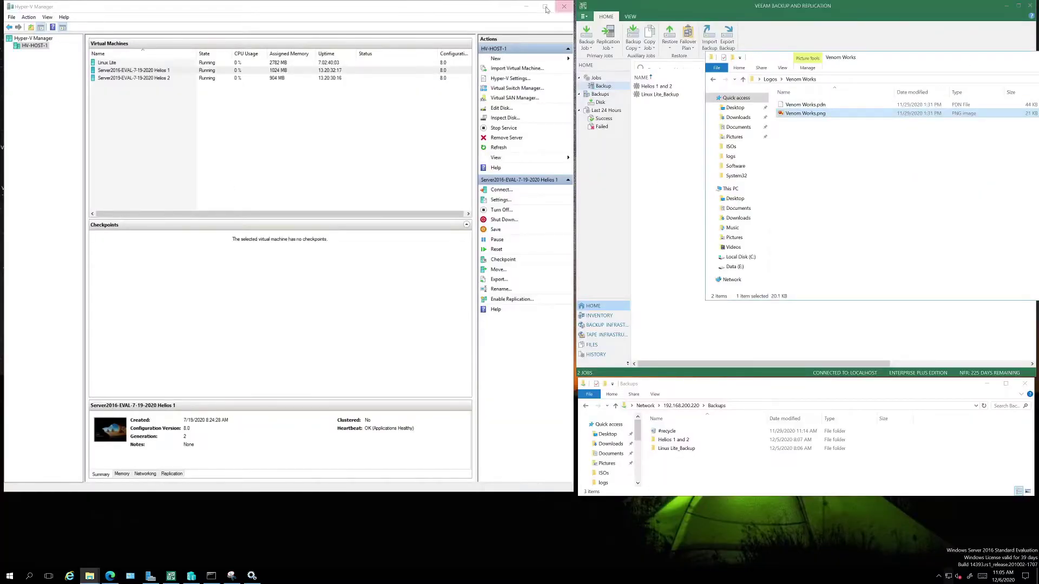
Install Insight 4.0 from the desktop's Insight 4 Setup.exe with default options, launching Insight at finish.
{"action": "left_click", "coordinate": [527, 7]}
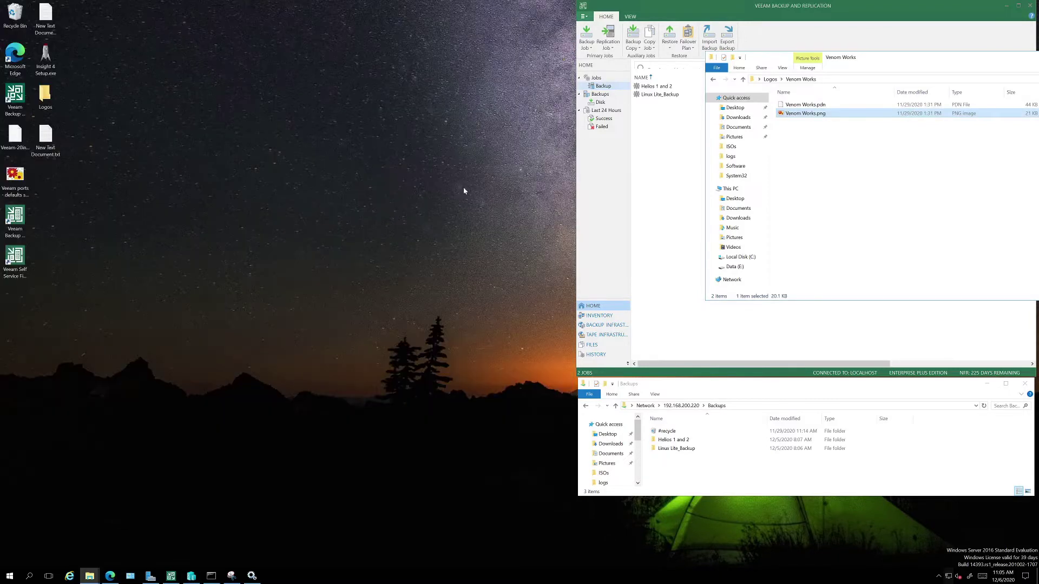
{"action": "left_click", "coordinate": [52, 62]}
{"action": "double_click", "coordinate": [52, 62]}
{"action": "left_click", "coordinate": [568, 352]}
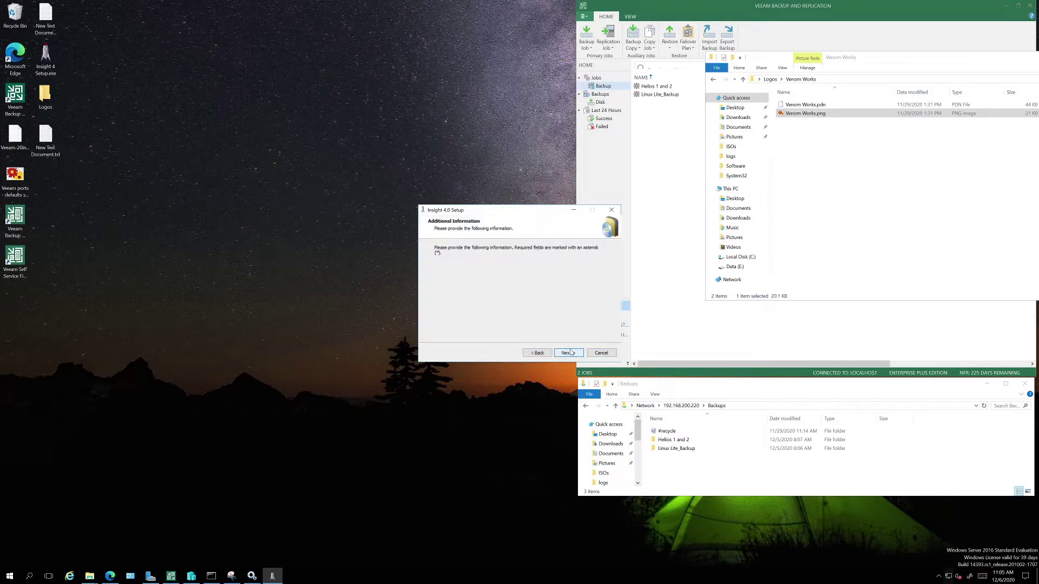
{"action": "left_click", "coordinate": [570, 353]}
{"action": "left_click", "coordinate": [568, 353]}
{"action": "left_click", "coordinate": [567, 352]}
{"action": "left_click", "coordinate": [568, 353]}
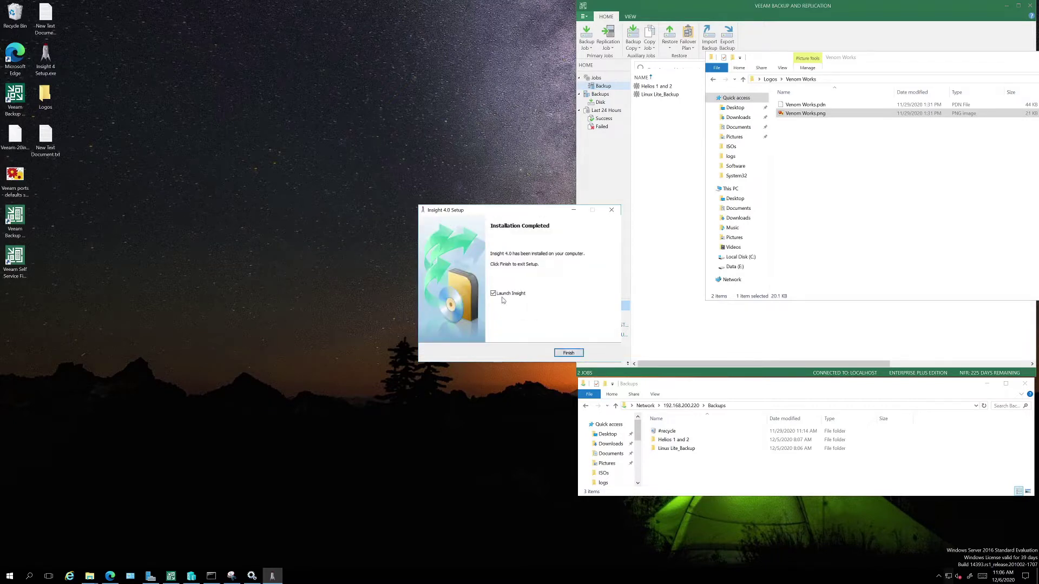
{"action": "left_click", "coordinate": [567, 353]}
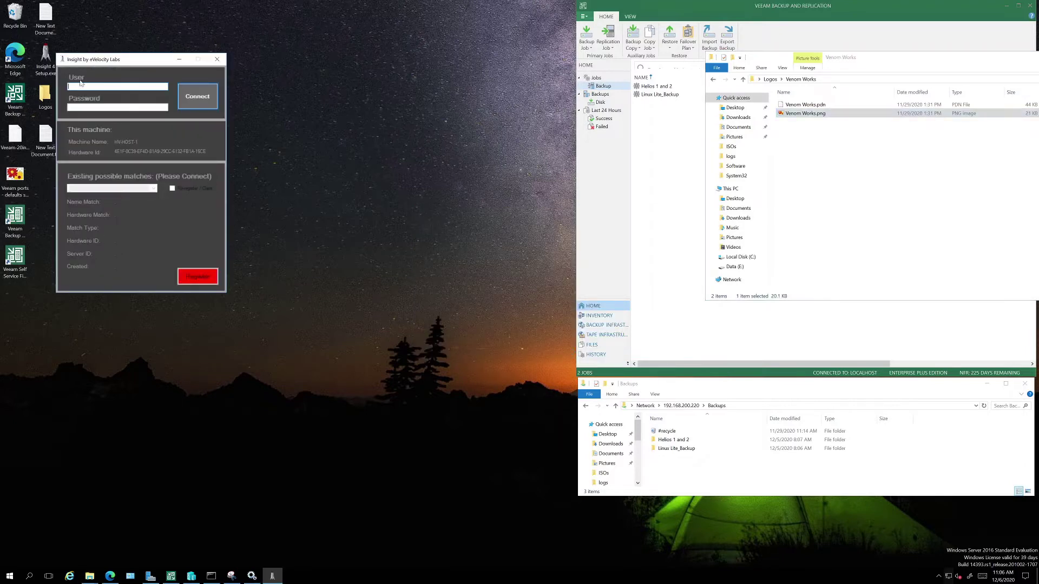
Sign in to Insight with the account e-mail, password and two-factor verification code.
{"action": "left_click_drag", "start_coordinate": [102, 63], "coordinate": [274, 117]}
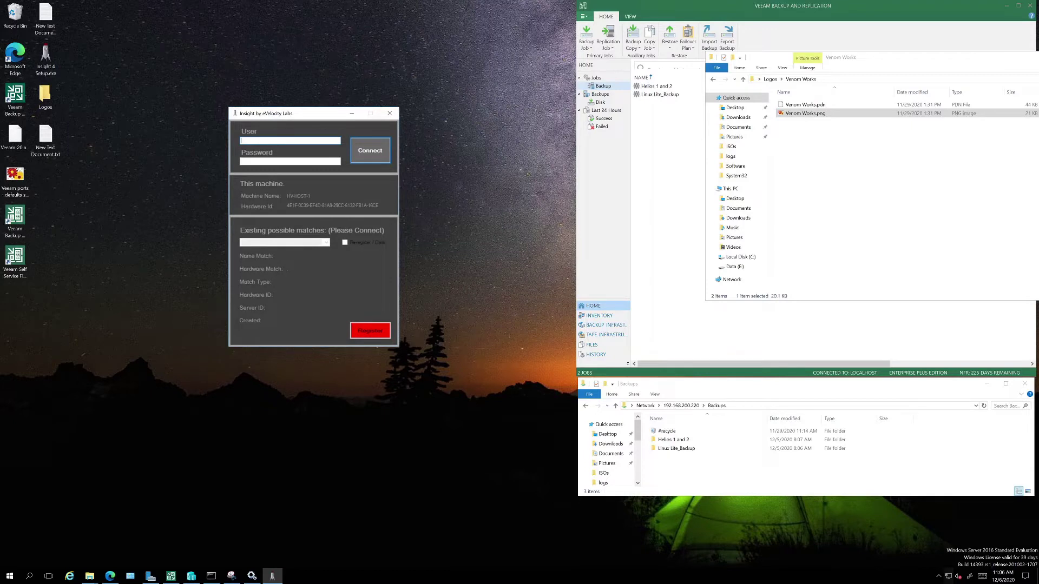
{"action": "key", "text": "Tab"}
{"action": "type", "text": "******"}
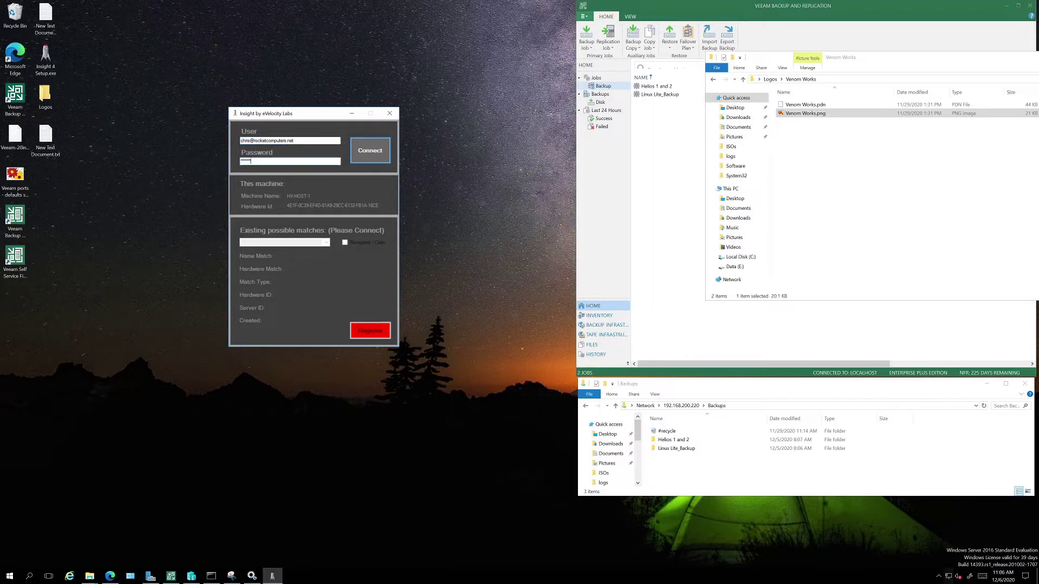
{"action": "type", "text": "***"}
{"action": "left_click", "coordinate": [361, 154]}
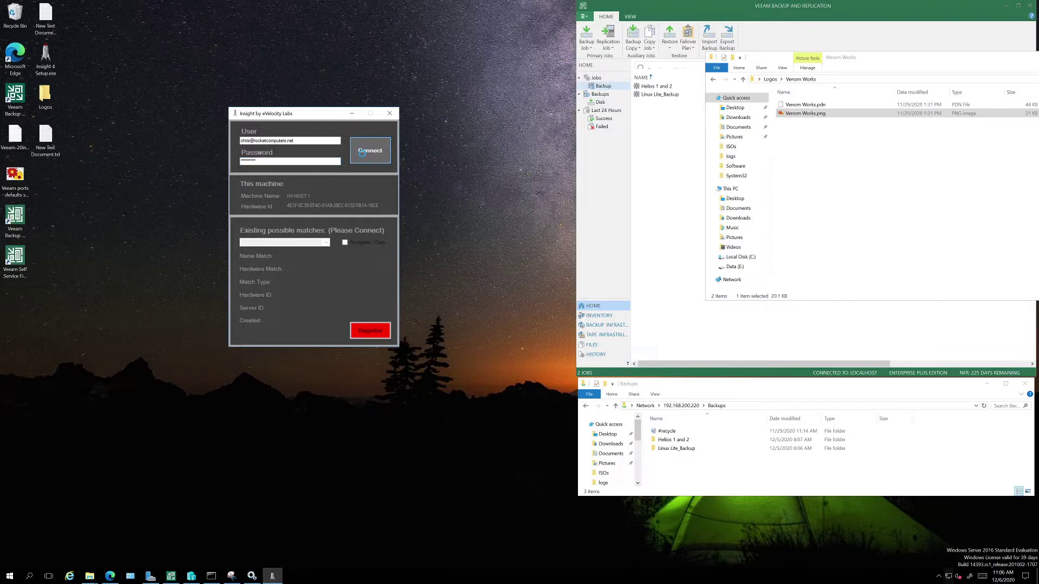
{"action": "left_click_drag", "start_coordinate": [512, 262], "coordinate": [487, 202]}
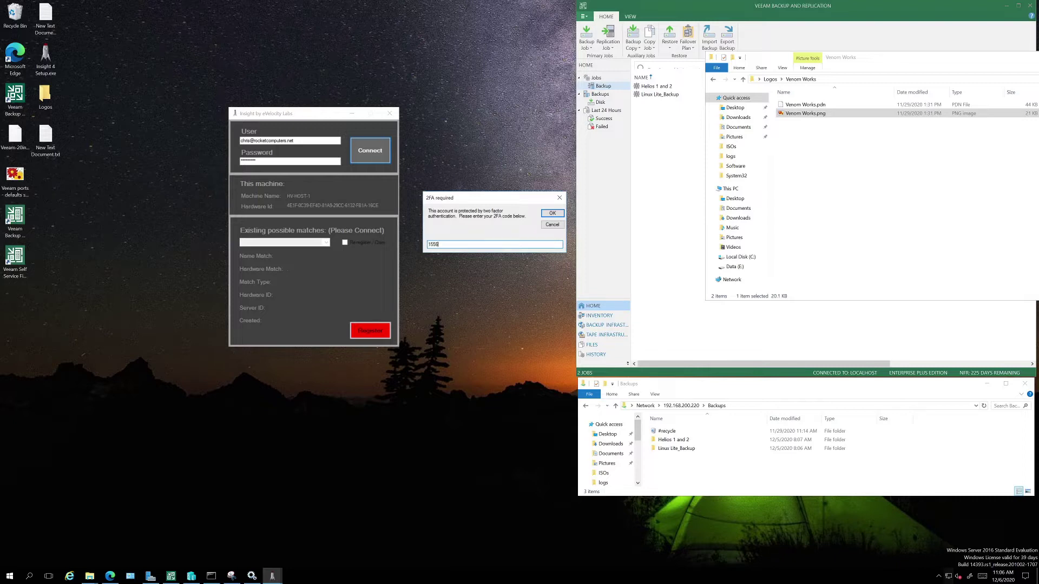
{"action": "left_click", "coordinate": [554, 213]}
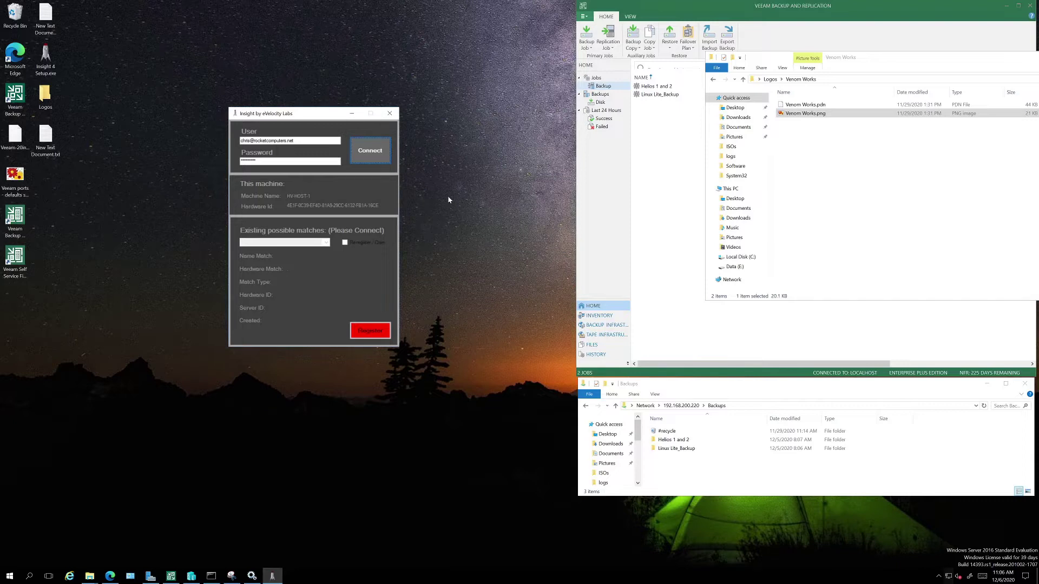
Register HV-HOST-1 as a new warehouse server and acknowledge the Registration Success message.
{"action": "left_click", "coordinate": [326, 243]}
{"action": "left_click", "coordinate": [326, 243]}
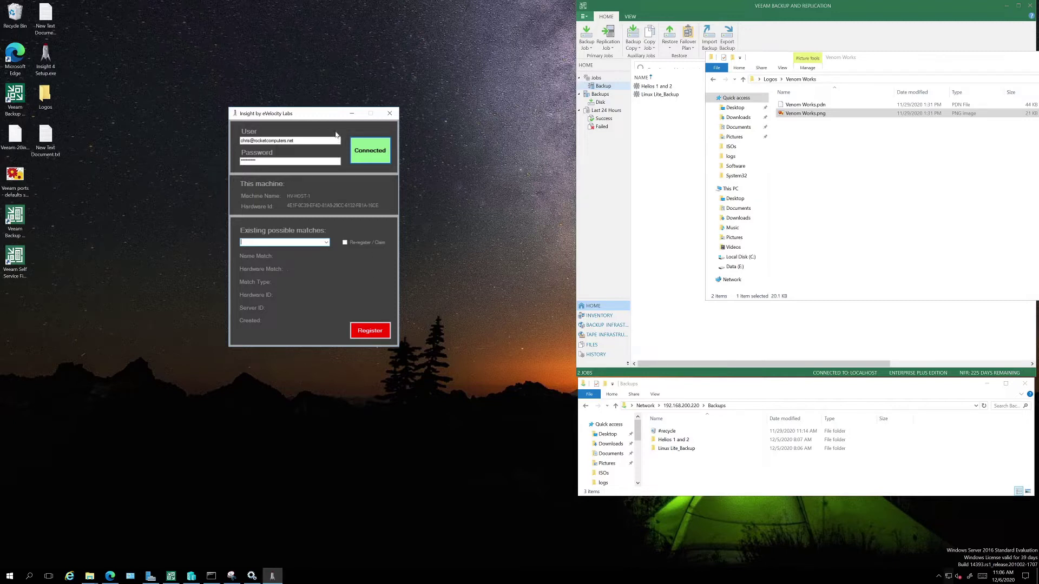
{"action": "left_click_drag", "start_coordinate": [323, 119], "coordinate": [388, 74]}
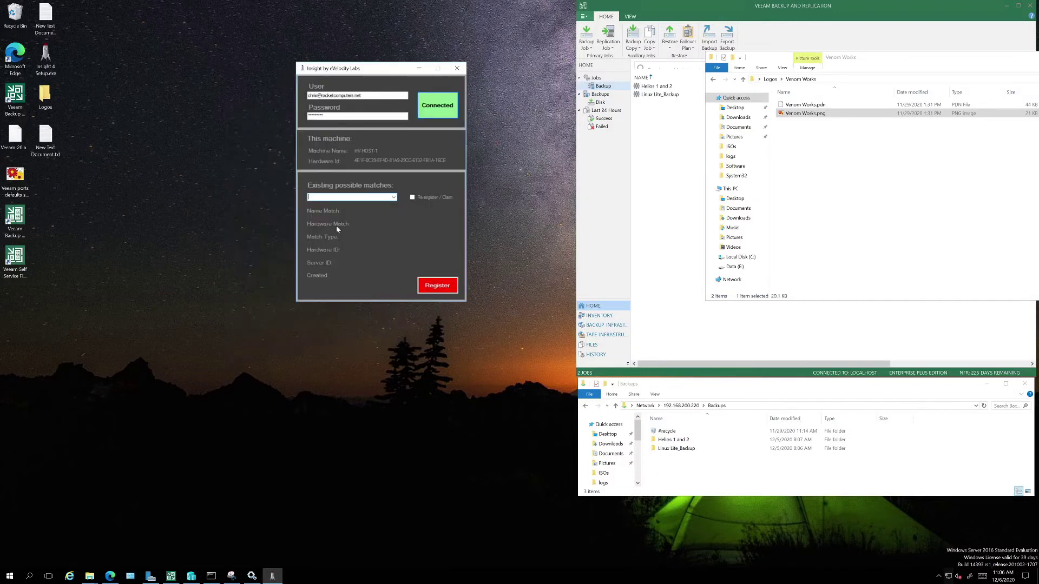
{"action": "left_click", "coordinate": [438, 285]}
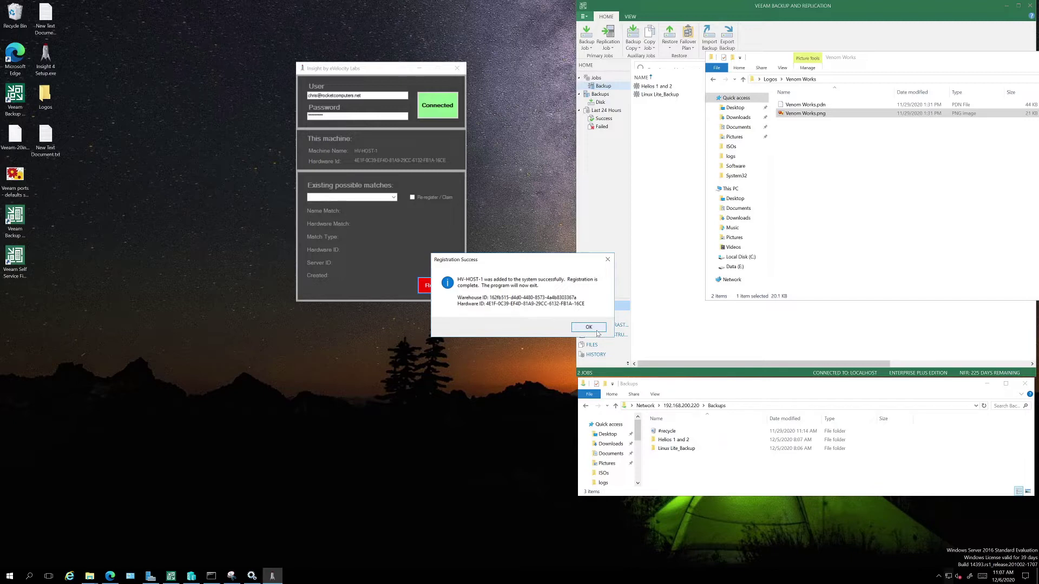
{"action": "left_click", "coordinate": [589, 327]}
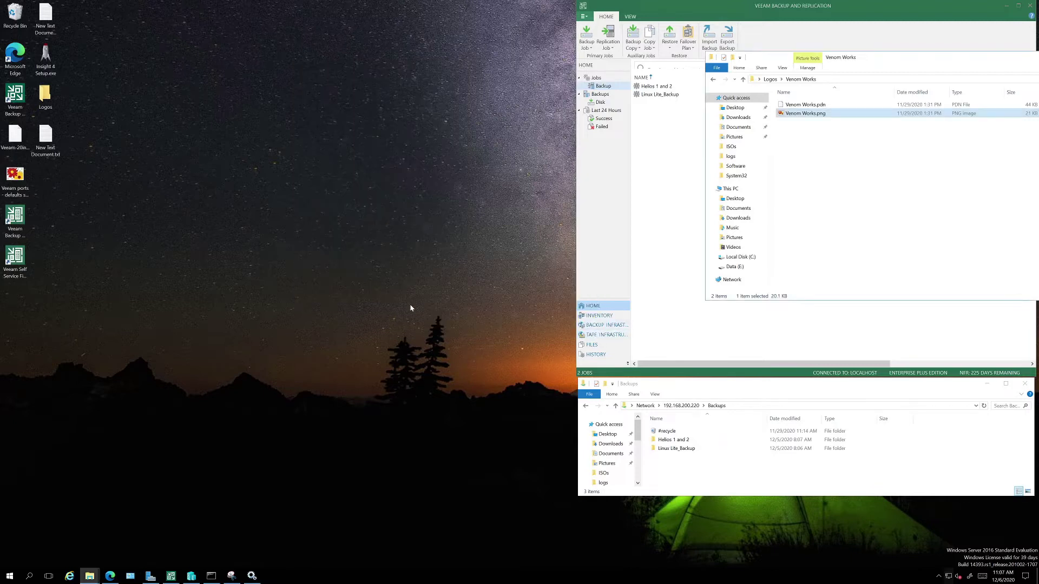
Refresh Warehouse Servers until HV-HOST-1 appears beside VAMP, then return to the Clients tab.
{"action": "left_click", "coordinate": [109, 575]}
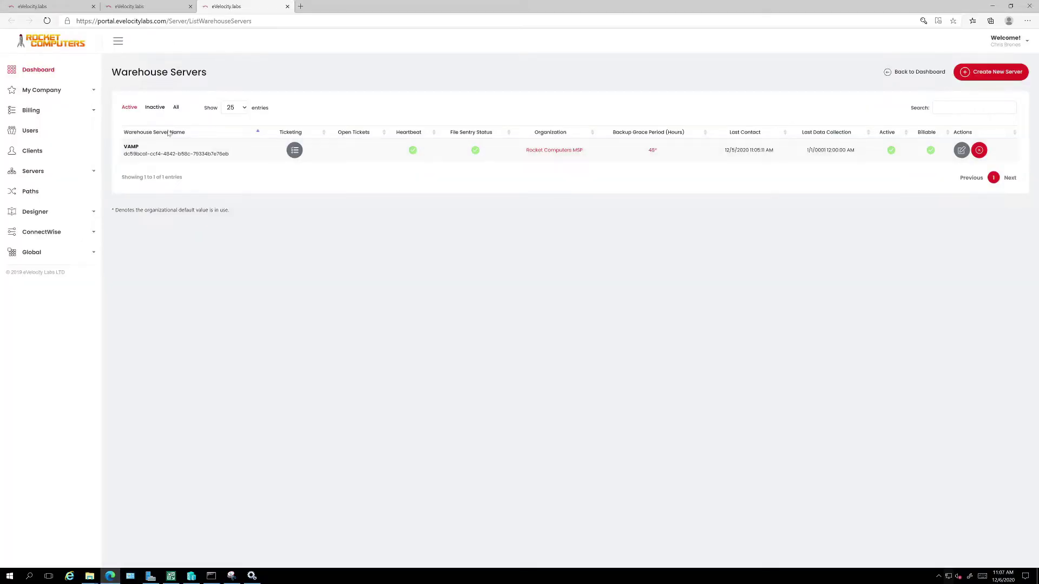
{"action": "left_click", "coordinate": [47, 21]}
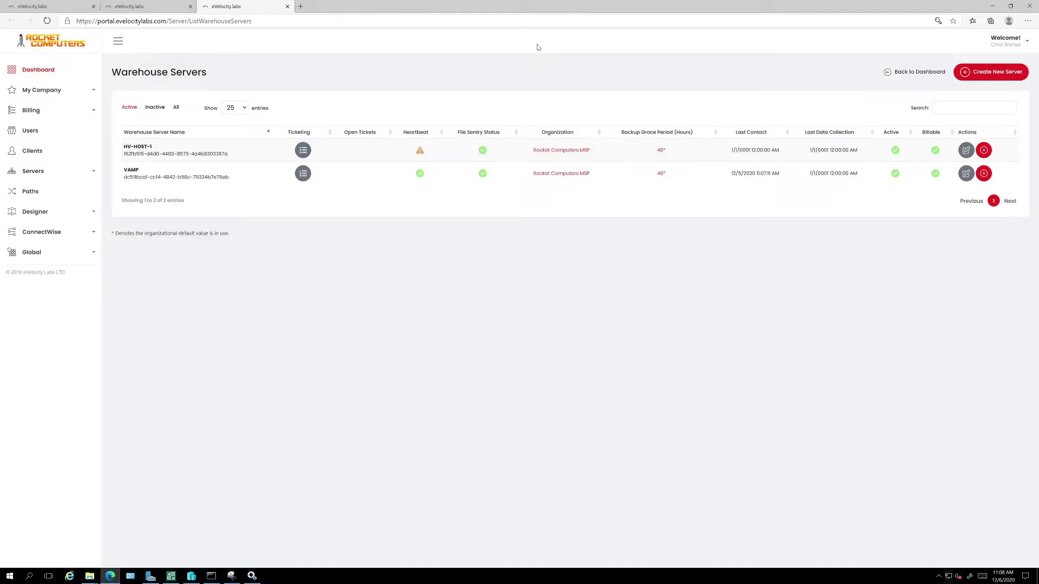
{"action": "left_click", "coordinate": [144, 8]}
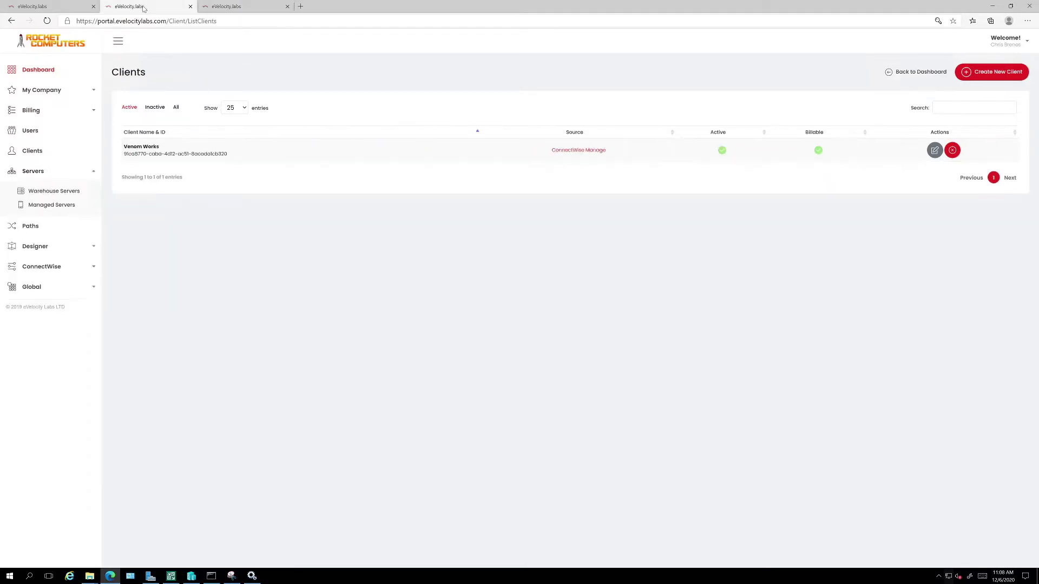
Open Servers > Managed Servers in a new tab, showing its still-empty list.
{"action": "right_click", "coordinate": [49, 210]}
{"action": "left_click", "coordinate": [84, 215]}
{"action": "left_click", "coordinate": [330, 6]}
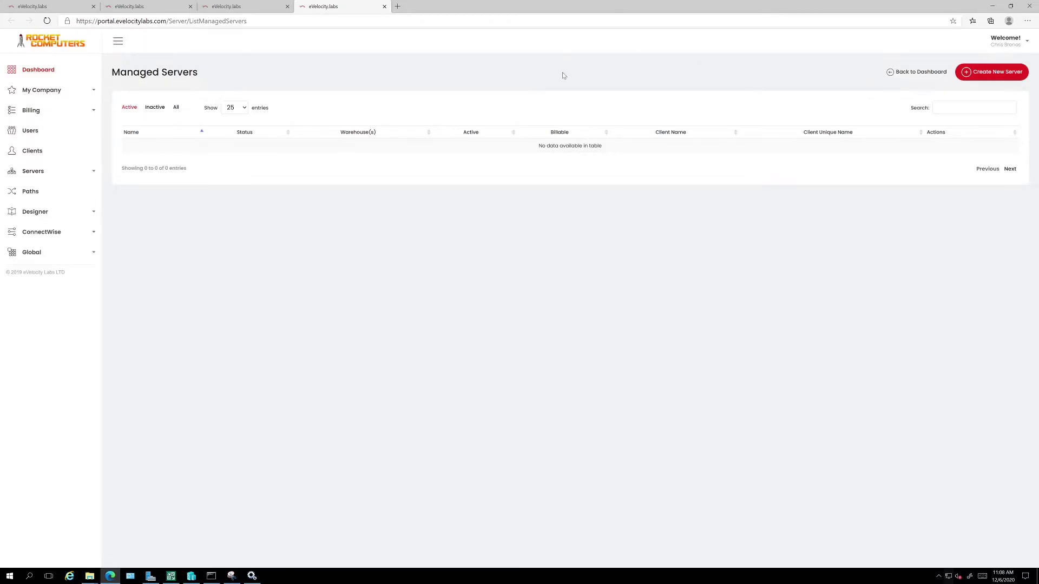
Restore the browser window and position it beside Hyper-V Manager's three running machines.
{"action": "left_click_drag", "start_coordinate": [528, 10], "coordinate": [574, 69]}
{"action": "left_click_drag", "start_coordinate": [670, 65], "coordinate": [878, 14]}
{"action": "left_click", "coordinate": [191, 576]}
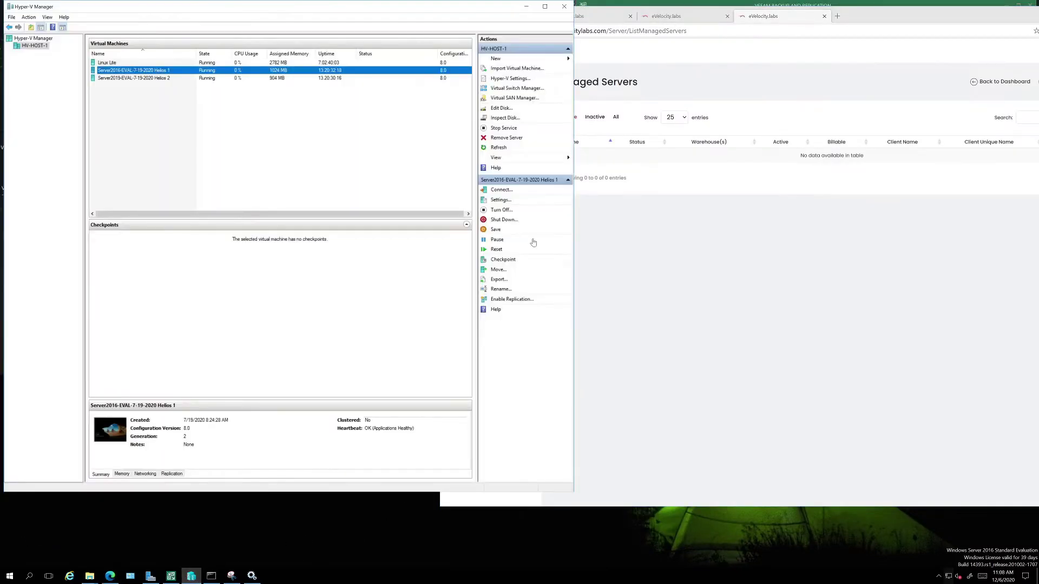
{"action": "left_click", "coordinate": [854, 19]}
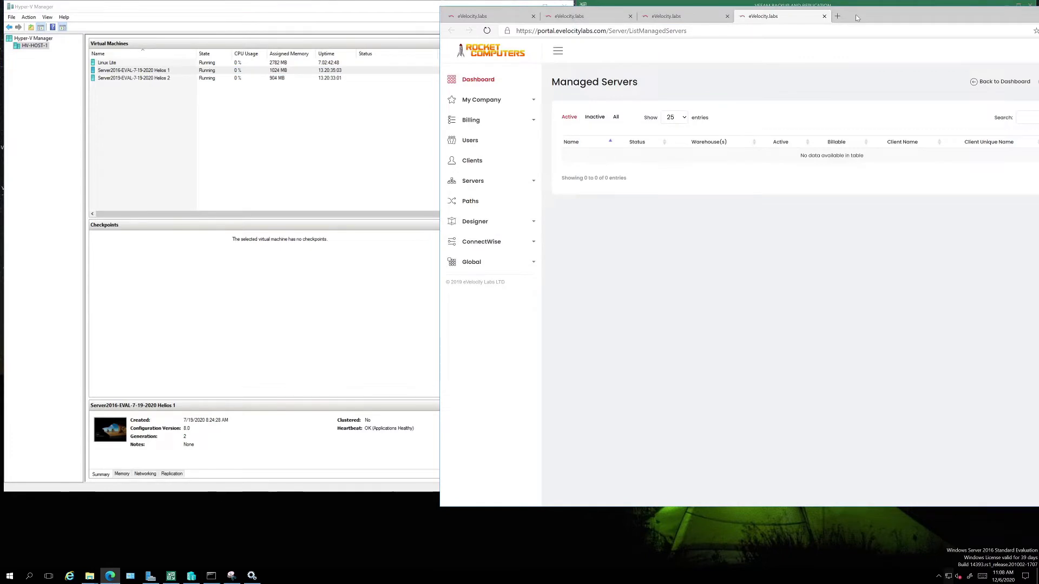
{"action": "left_click_drag", "start_coordinate": [859, 16], "coordinate": [850, 10]}
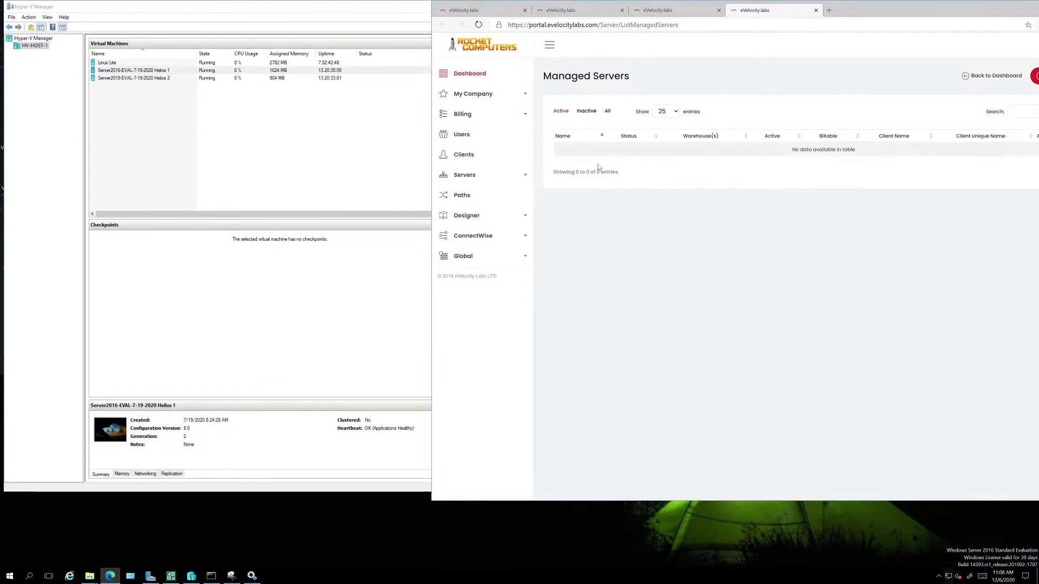
{"action": "left_click_drag", "start_coordinate": [884, 5], "coordinate": [588, 39]}
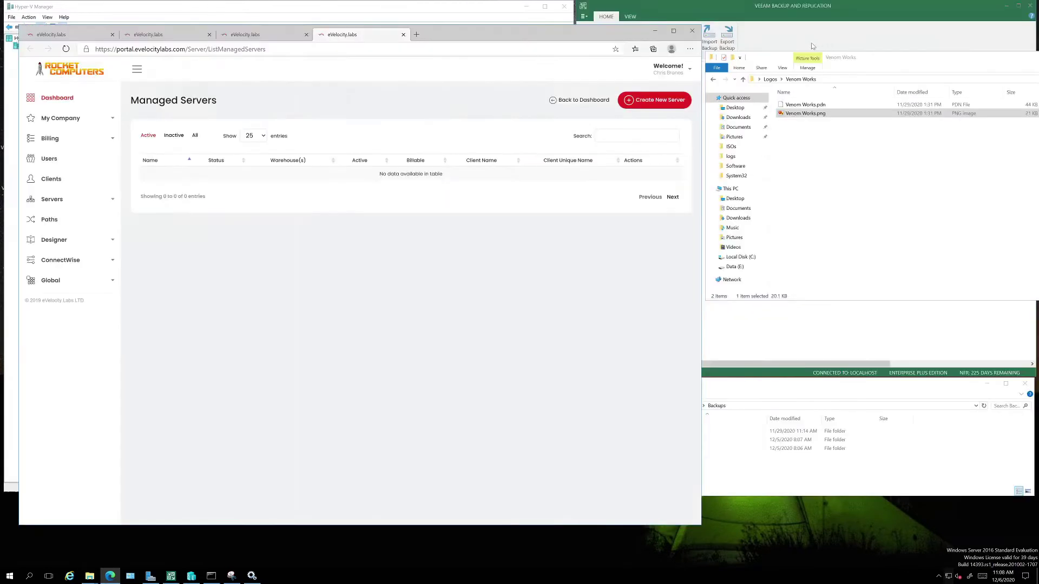
{"action": "left_click_drag", "start_coordinate": [465, 36], "coordinate": [1038, 163]}
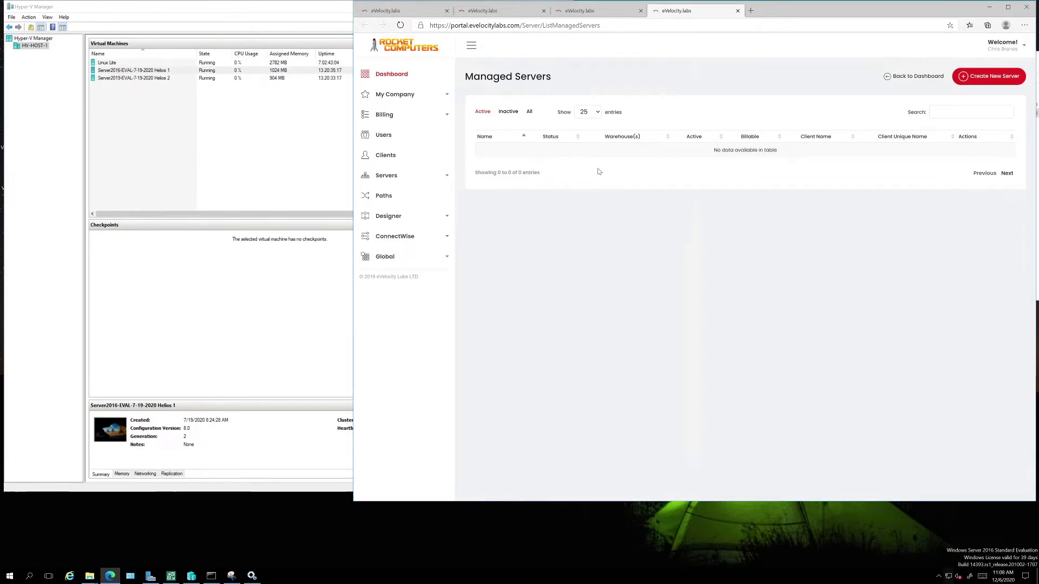
{"action": "left_click", "coordinate": [132, 71]}
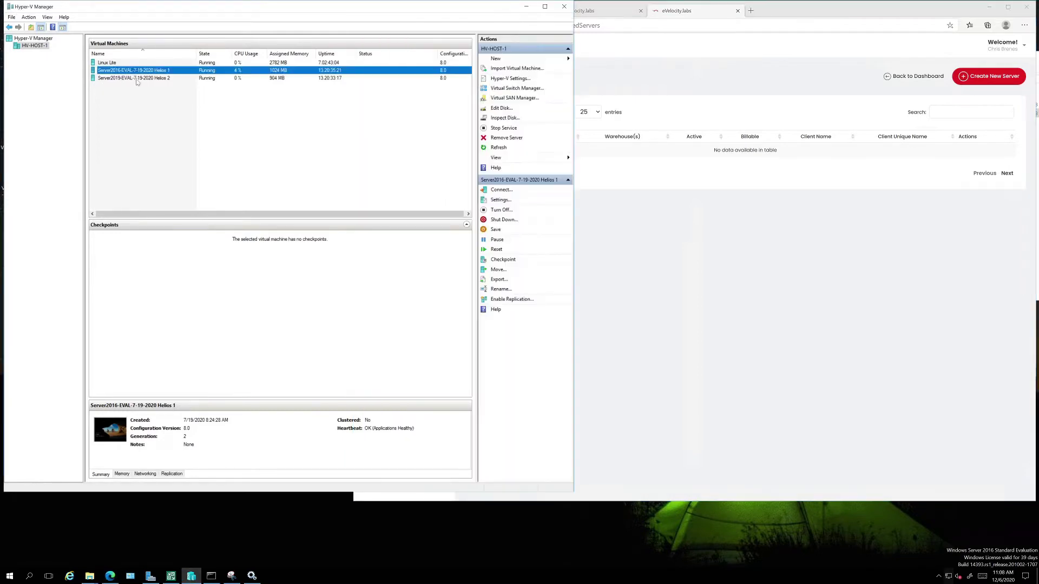
{"action": "left_click", "coordinate": [133, 79]}
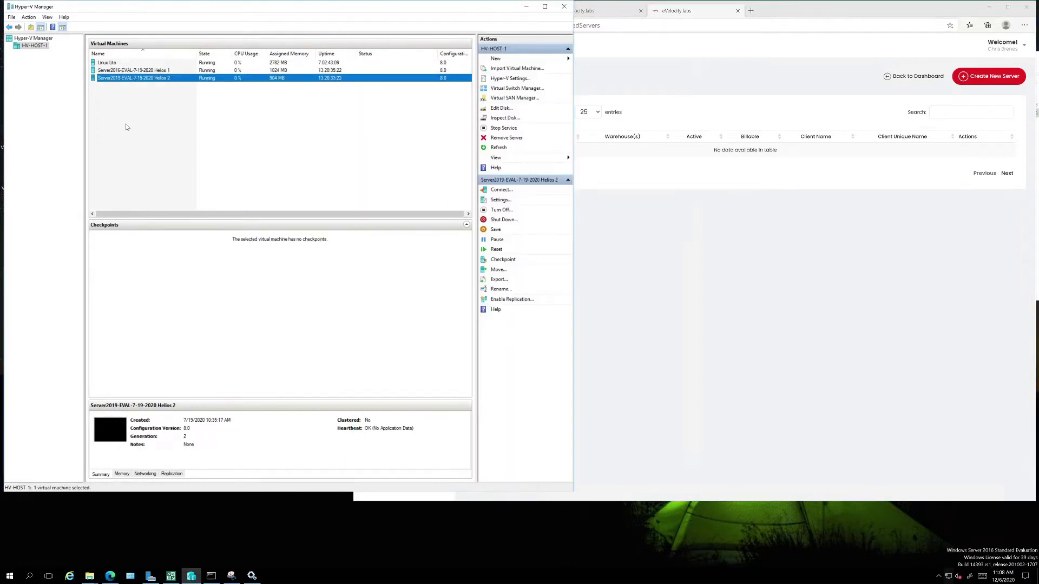
{"action": "left_click", "coordinate": [140, 71]}
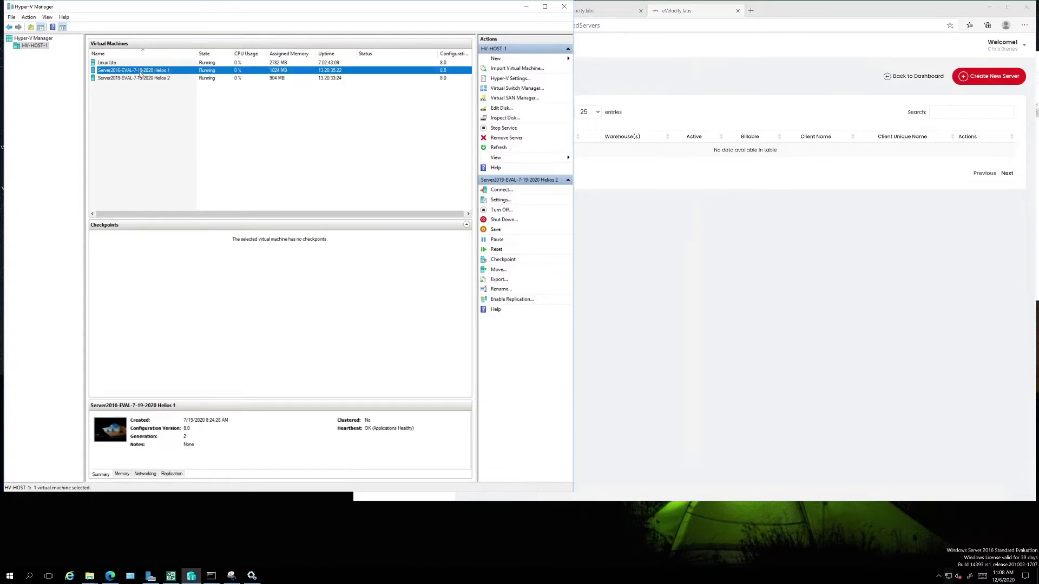
{"action": "left_click", "coordinate": [112, 63]}
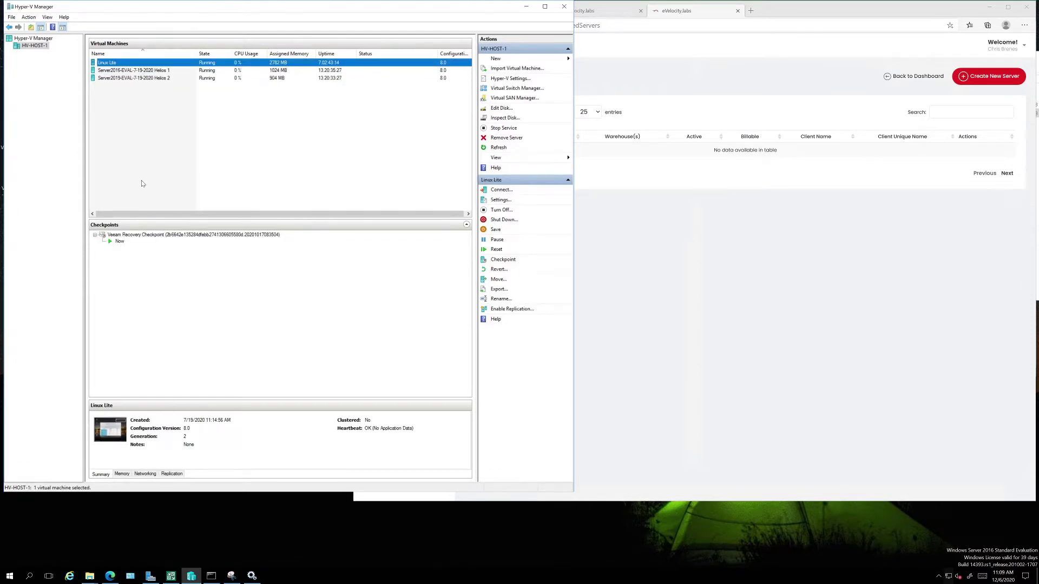
{"action": "left_click", "coordinate": [774, 78]}
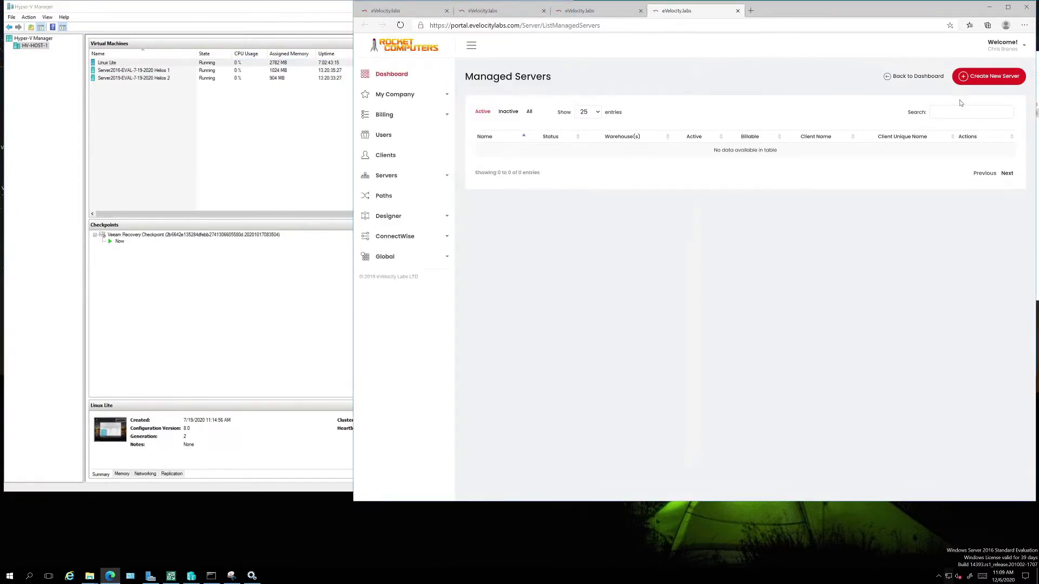
Create managed server 'Linux Lite' on warehouse HV-HOST-1 for client Venom Works.
{"action": "left_click", "coordinate": [978, 81]}
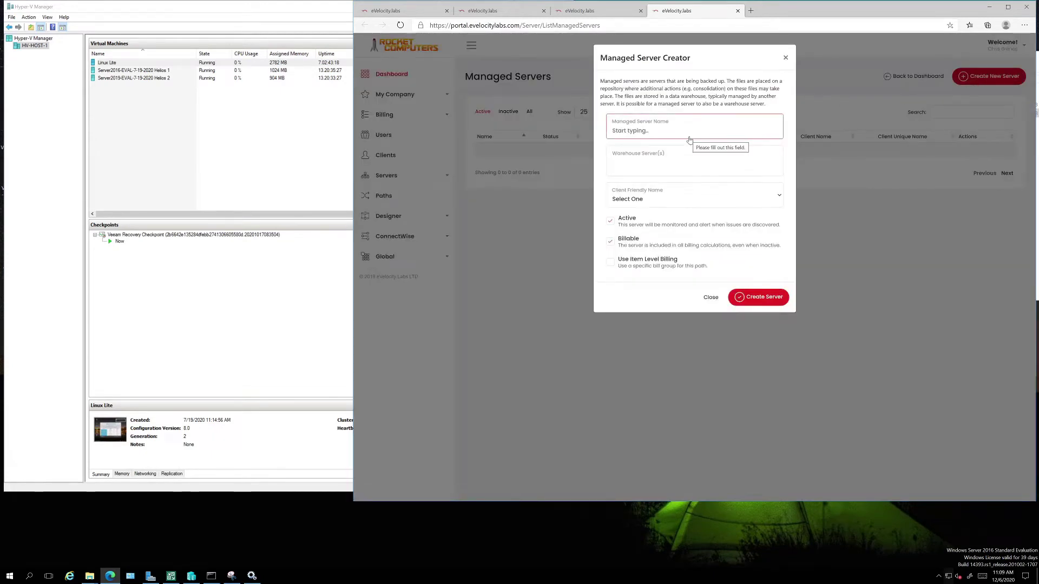
{"action": "left_click", "coordinate": [689, 139]}
{"action": "type", "text": "L"}
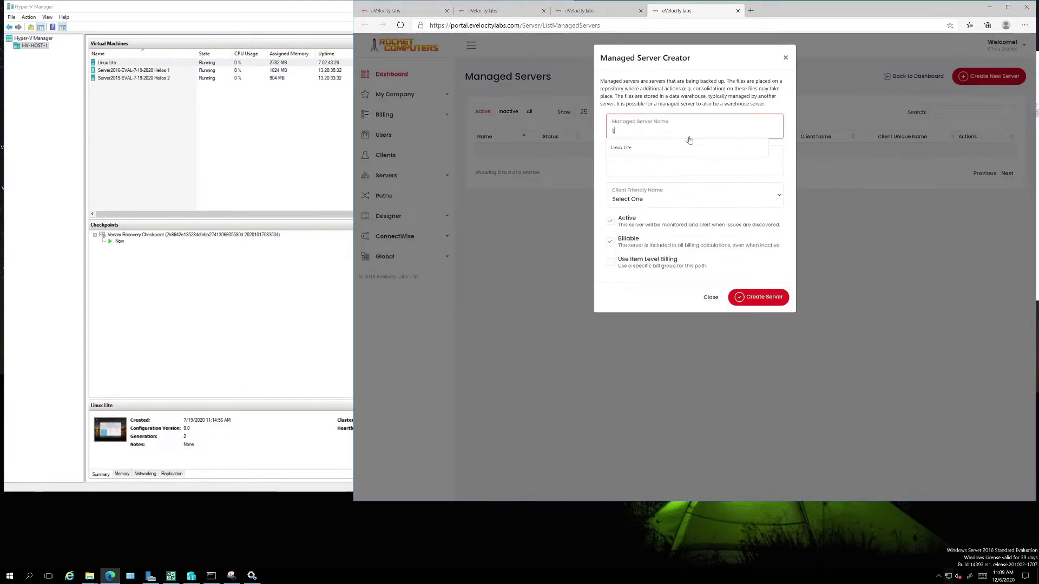
{"action": "type", "text": "inux Lite"}
{"action": "left_click", "coordinate": [648, 155]}
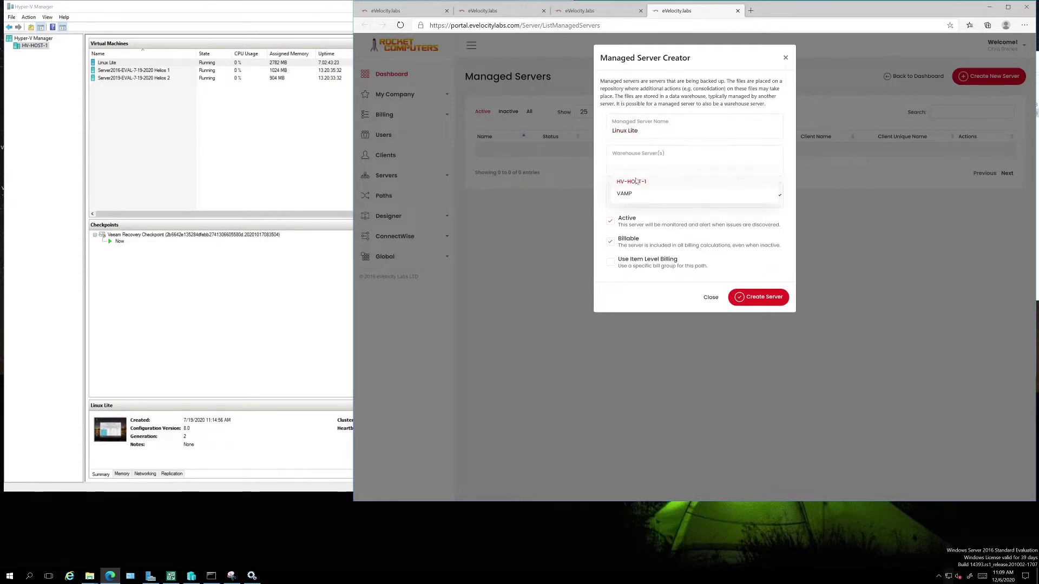
{"action": "left_click", "coordinate": [641, 183]}
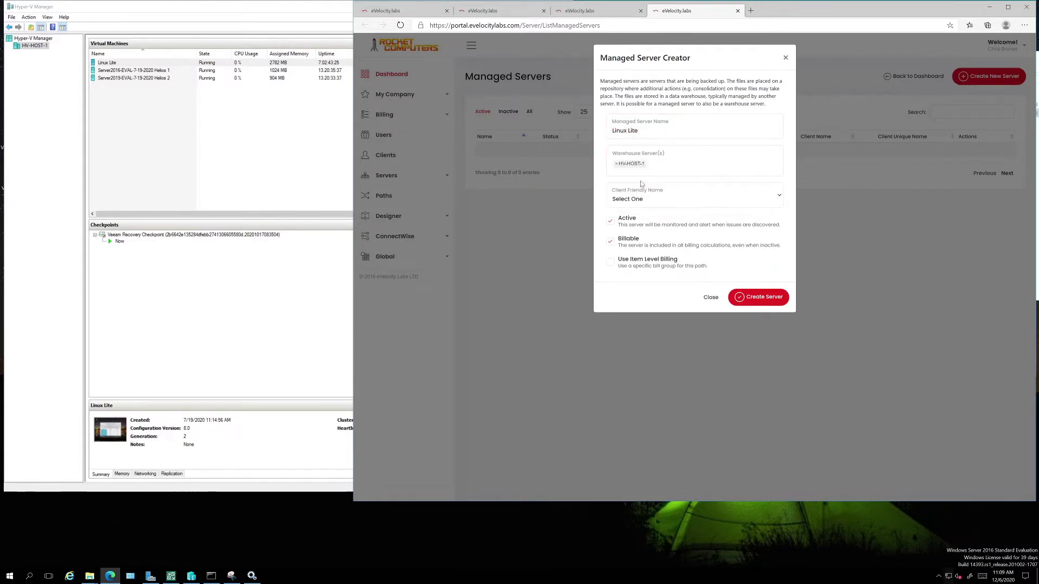
{"action": "left_click", "coordinate": [650, 201]}
{"action": "left_click", "coordinate": [652, 202]}
{"action": "left_click", "coordinate": [652, 201]}
{"action": "left_click", "coordinate": [643, 229]}
{"action": "left_click", "coordinate": [735, 298]}
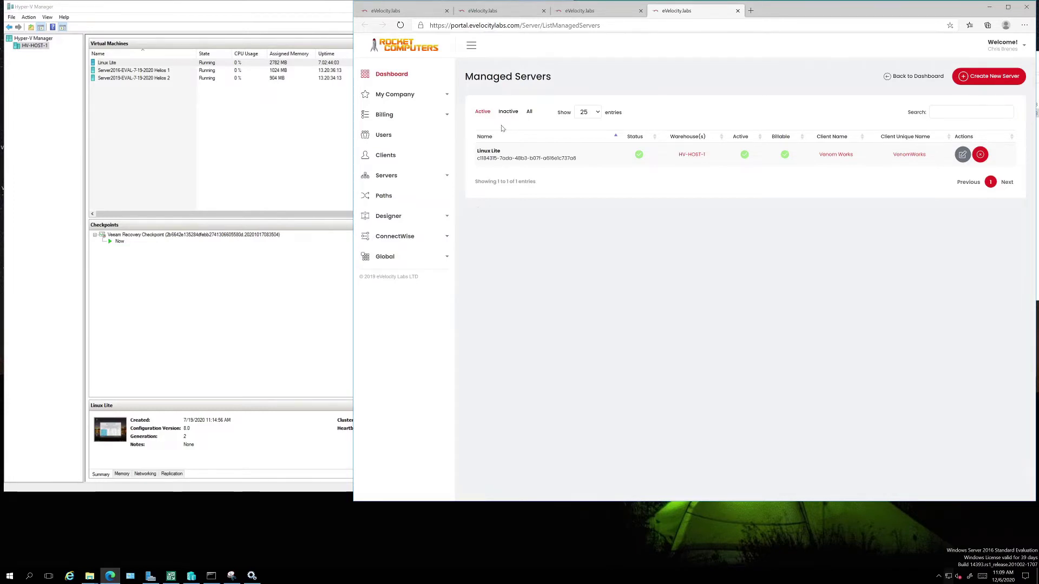
Create managed server 'Helios 1' on warehouse HV-HOST-1 for client Venom Works.
{"action": "left_click", "coordinate": [994, 75]}
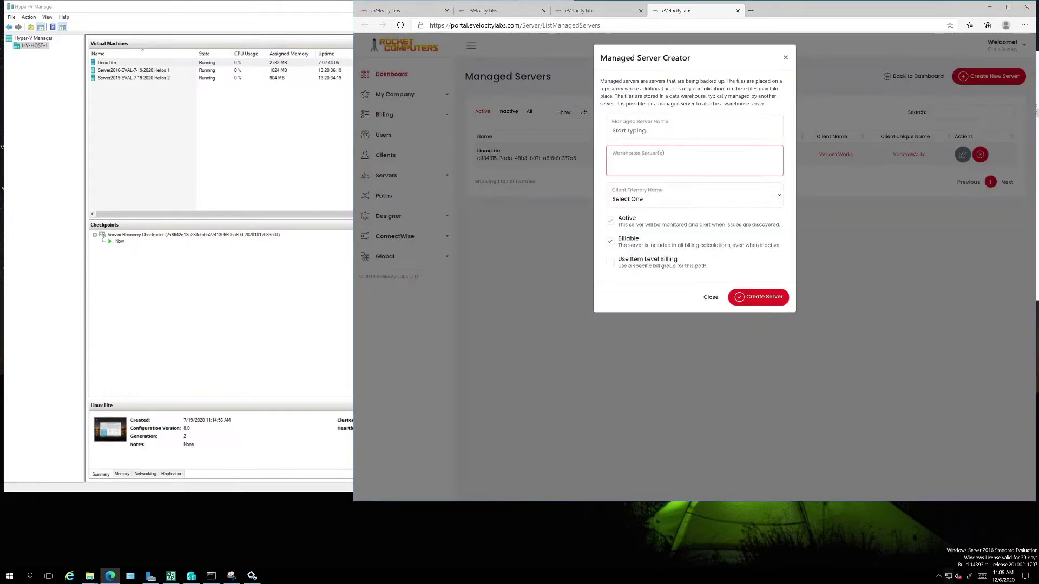
{"action": "type", "text": "Helios "}
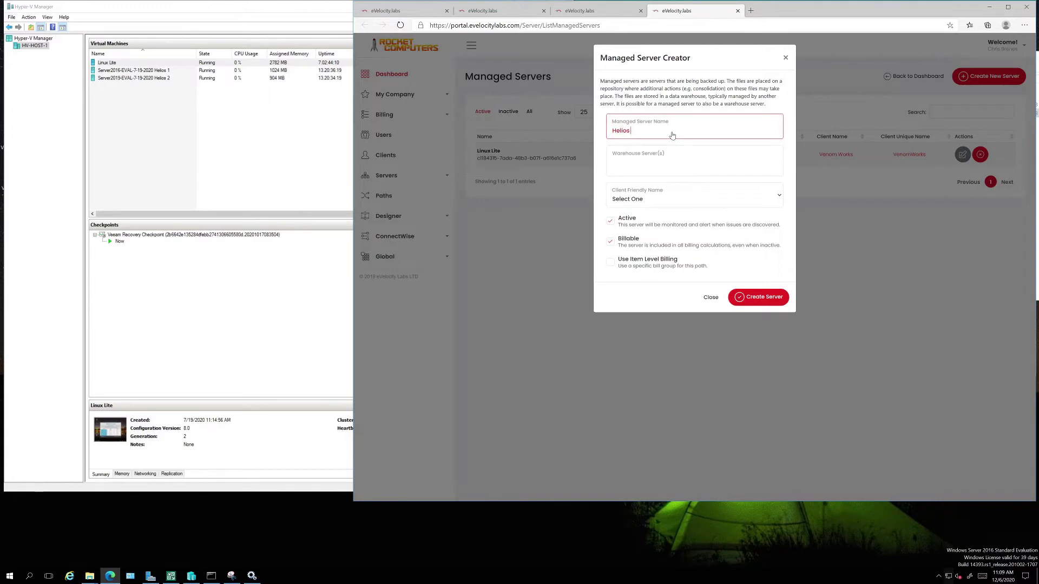
{"action": "type", "text": "1"}
{"action": "key", "text": "Tab"}
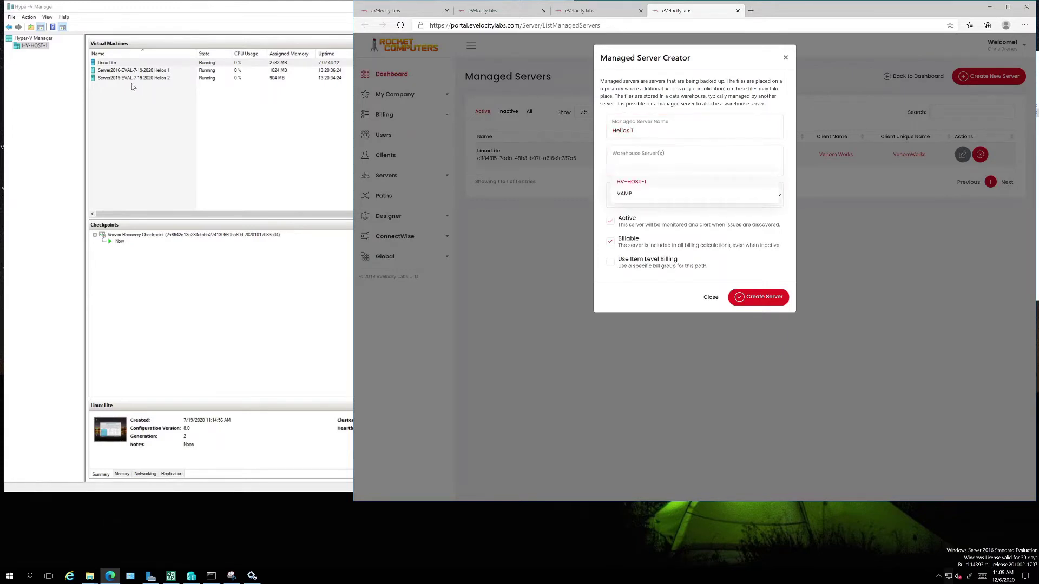
{"action": "left_click", "coordinate": [133, 71]}
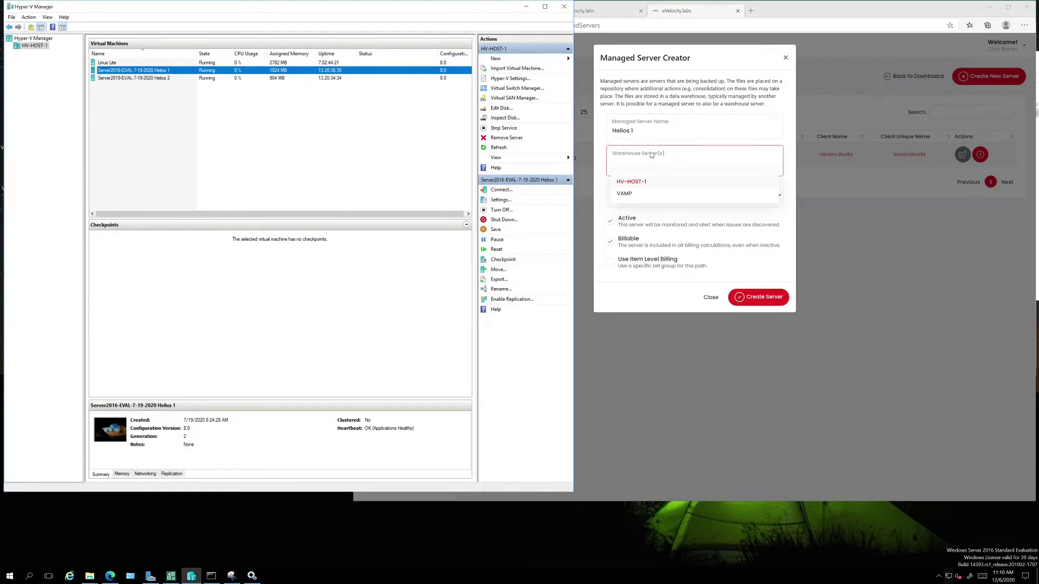
{"action": "left_click", "coordinate": [644, 183]}
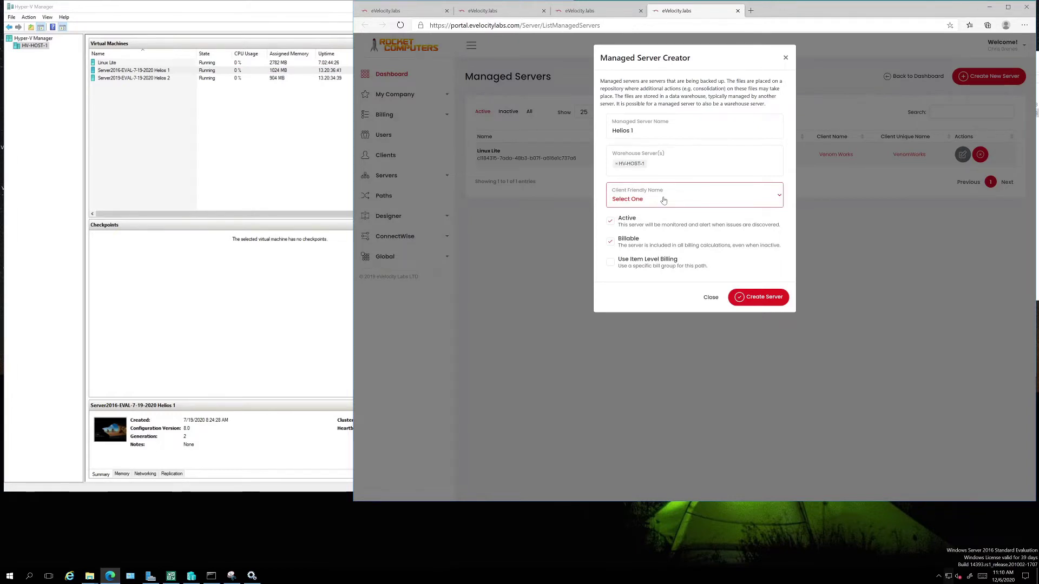
{"action": "left_click", "coordinate": [667, 200]}
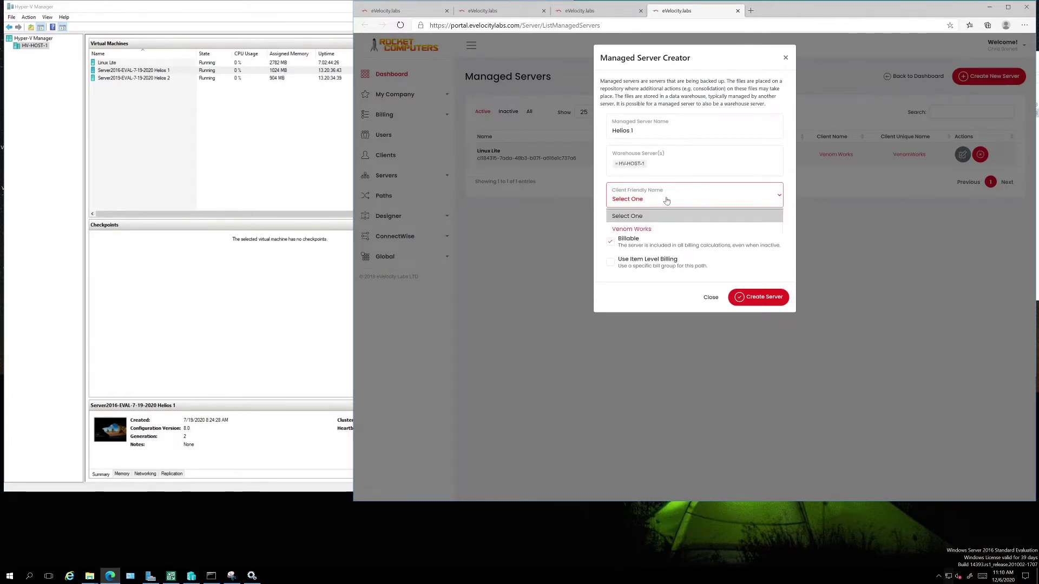
{"action": "left_click", "coordinate": [644, 229]}
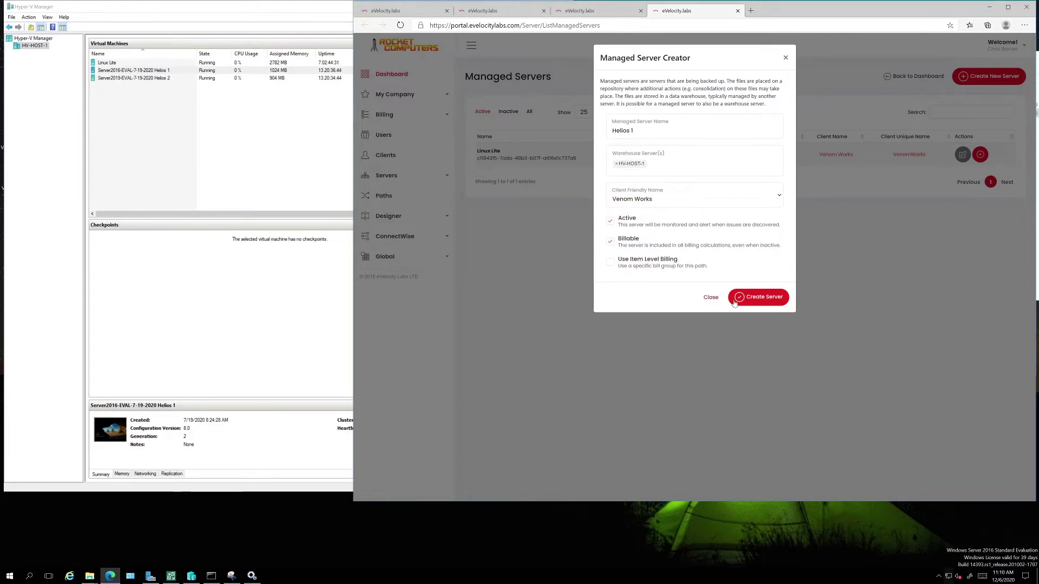
{"action": "left_click", "coordinate": [762, 297]}
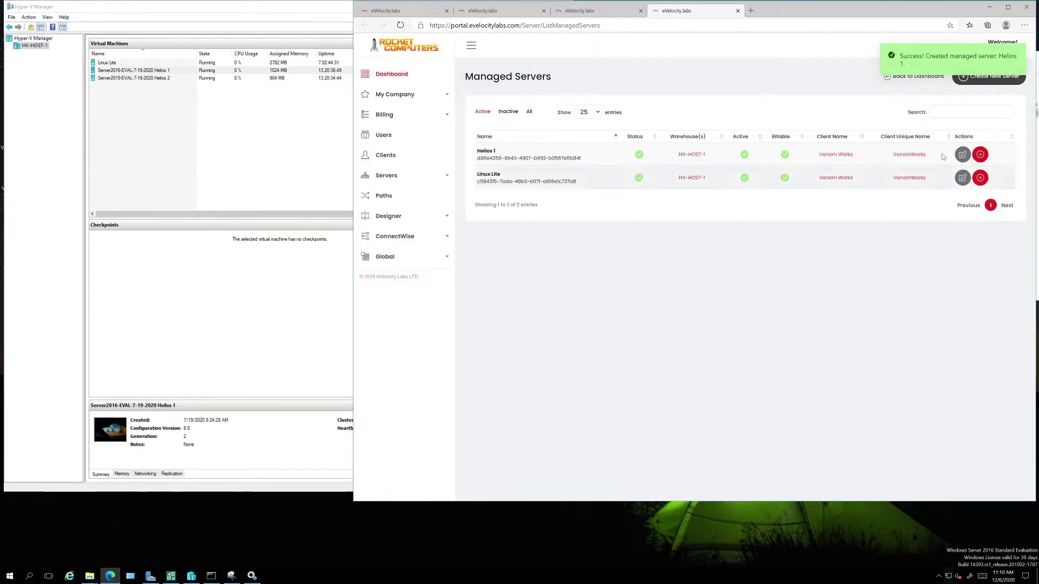
Create managed server 'Helios 2' for client Venom Works on warehouse HV-HOST-1.
{"action": "left_click", "coordinate": [988, 76]}
{"action": "left_click", "coordinate": [664, 135]}
{"action": "type", "text": "Hel"}
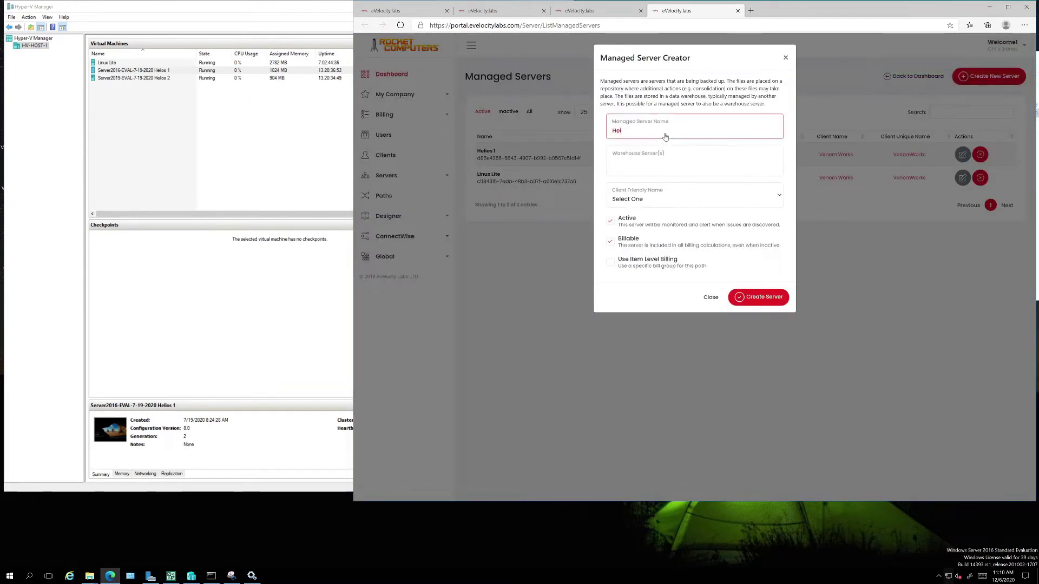
{"action": "type", "text": "ios 2"}
{"action": "left_click", "coordinate": [665, 162]}
{"action": "left_click", "coordinate": [630, 182]}
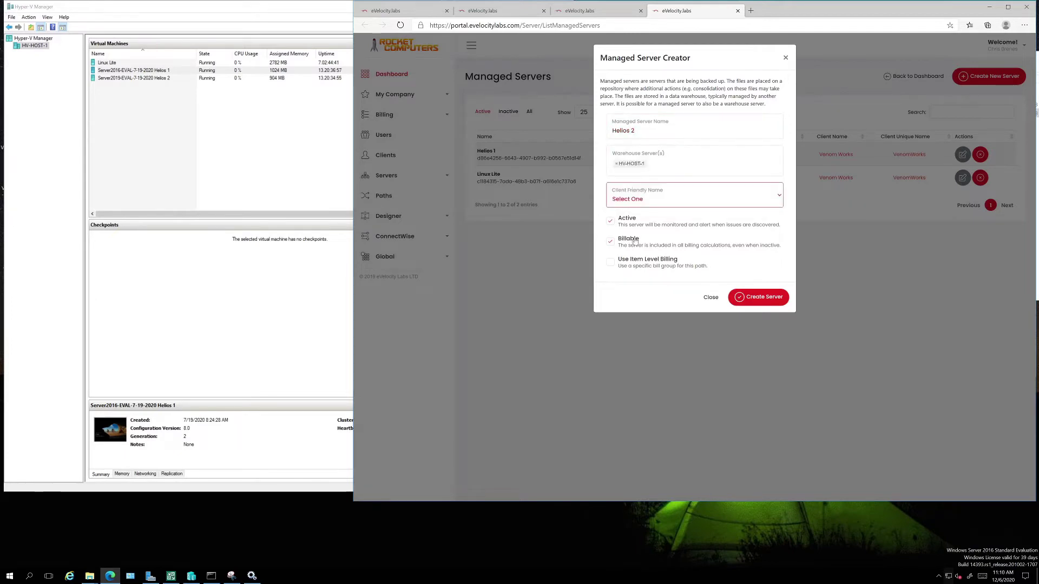
{"action": "left_click", "coordinate": [647, 200]}
{"action": "left_click", "coordinate": [631, 229]}
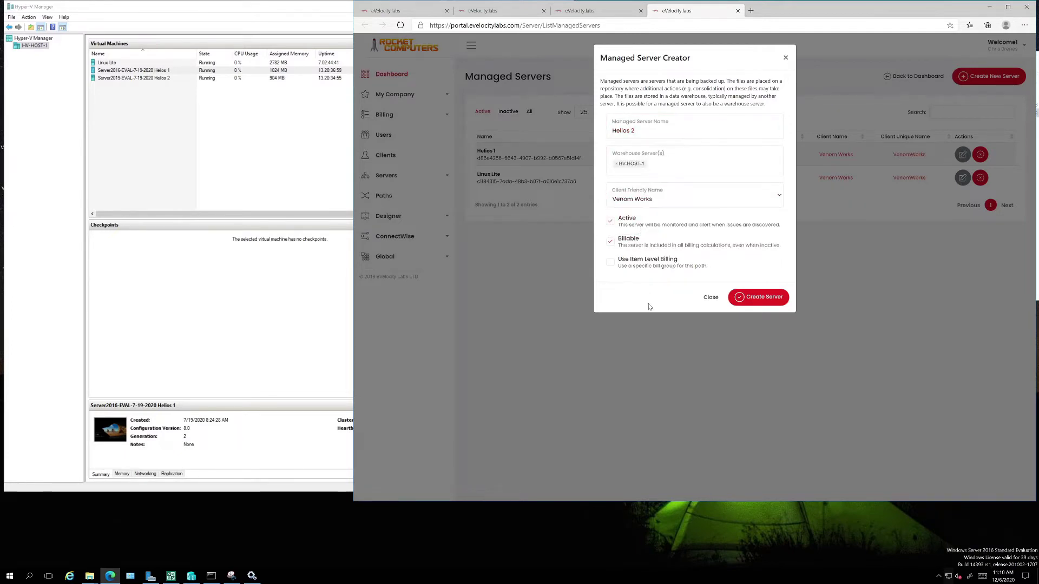
{"action": "left_click", "coordinate": [742, 298]}
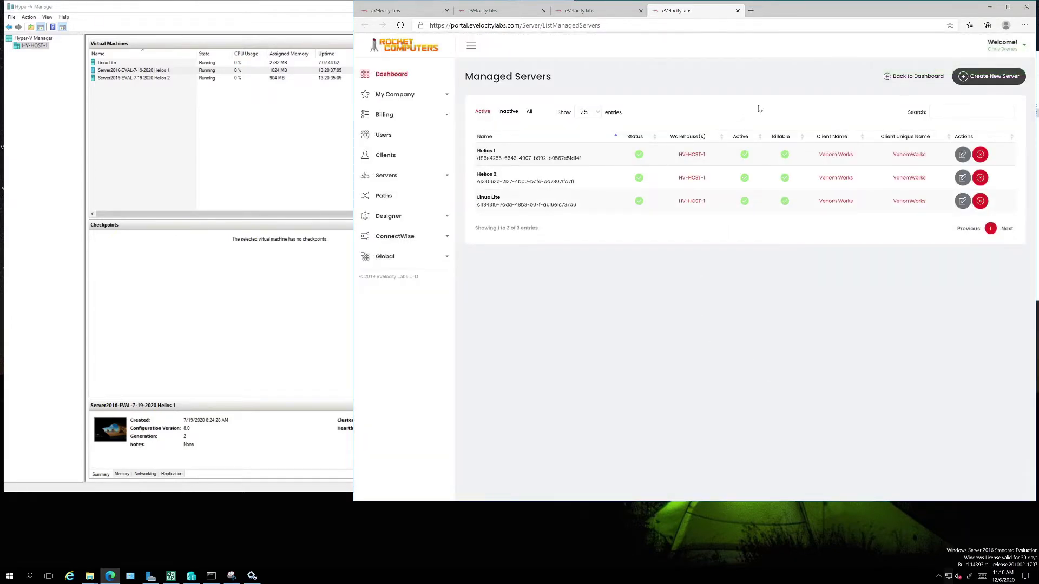
{"action": "left_click", "coordinate": [601, 14]}
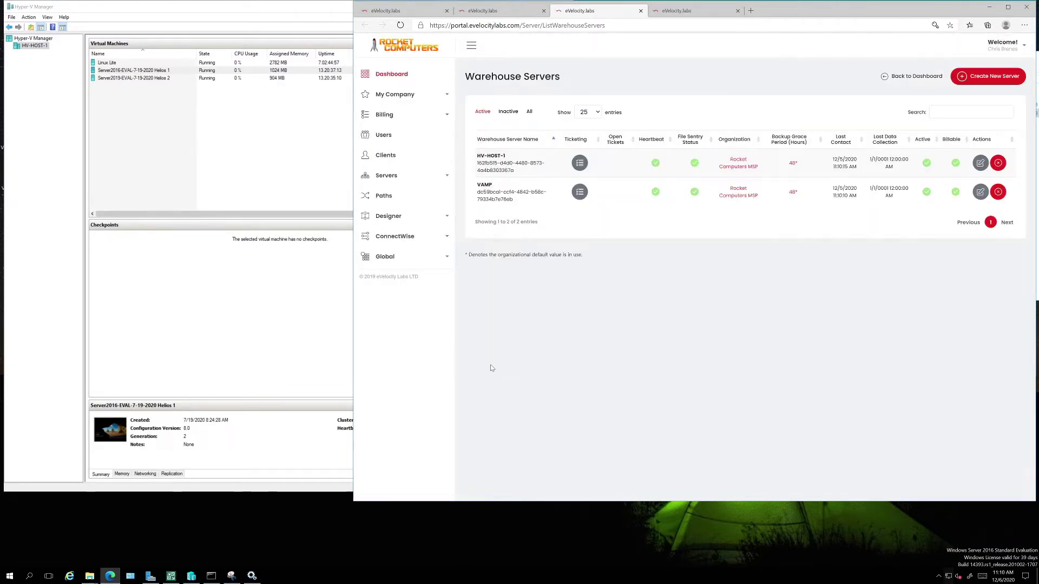
Open the Paths page from the Dashboard in a new tab and minimize Hyper-V Manager.
{"action": "left_click", "coordinate": [501, 10]}
{"action": "left_click", "coordinate": [403, 11]}
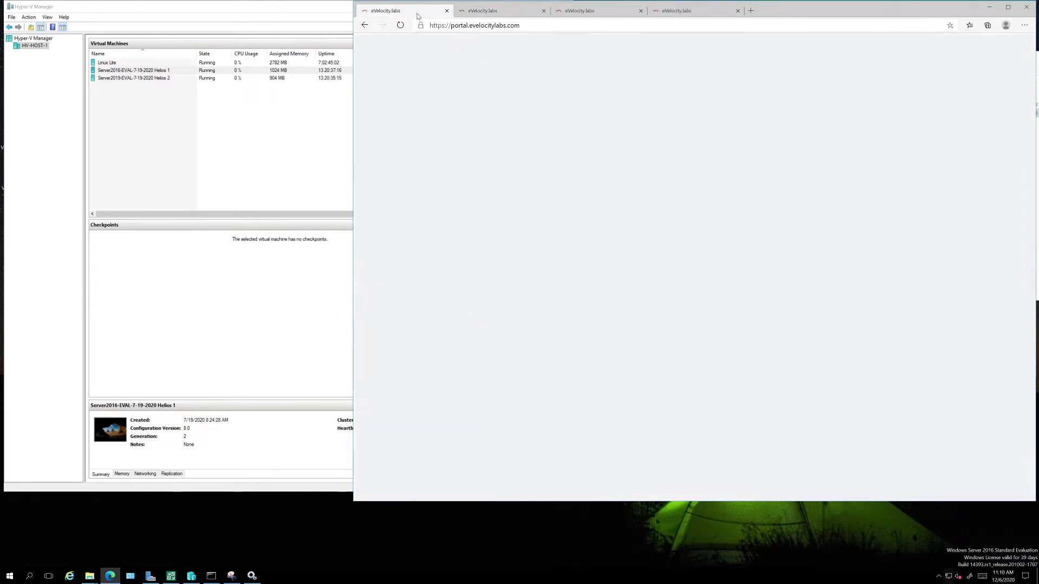
{"action": "right_click", "coordinate": [400, 198]}
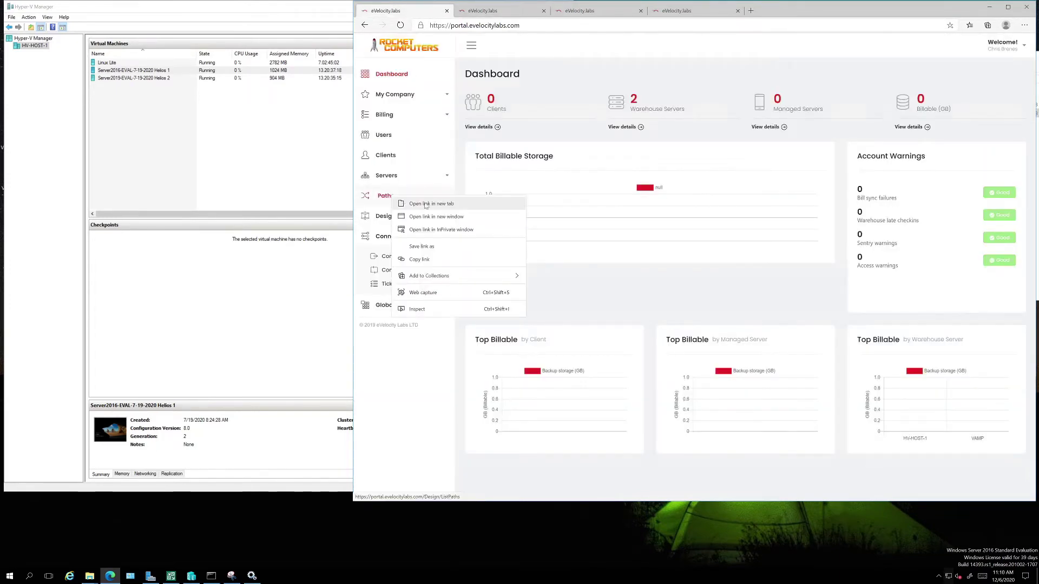
{"action": "left_click", "coordinate": [428, 205]}
{"action": "left_click", "coordinate": [773, 10]}
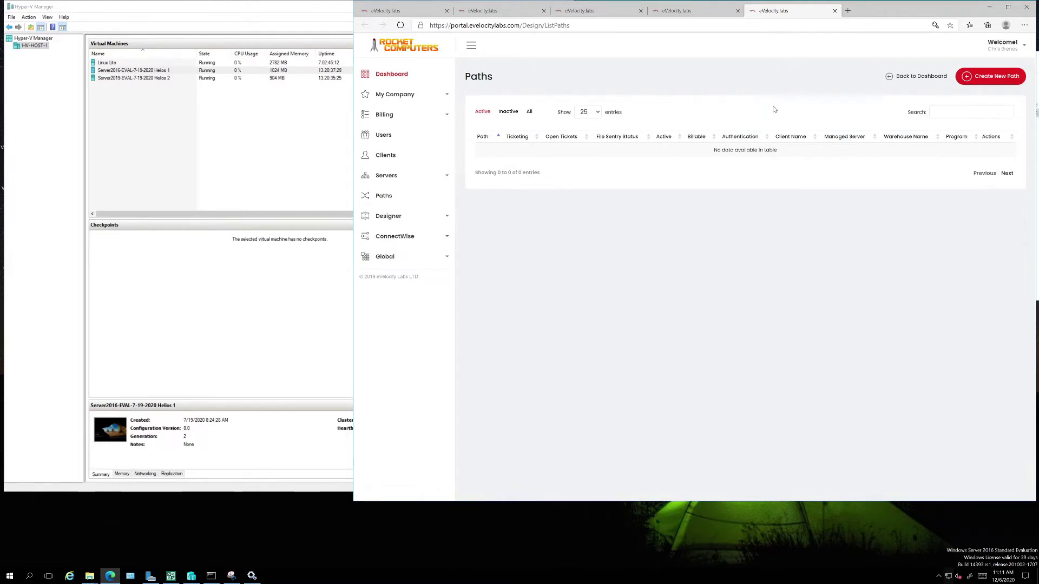
{"action": "left_click", "coordinate": [332, 12]}
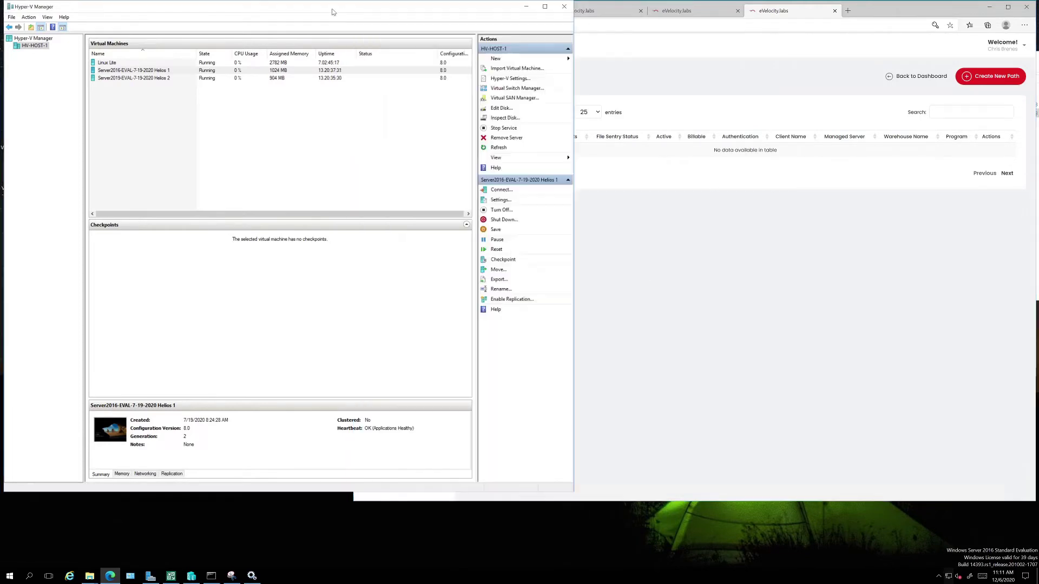
{"action": "left_click", "coordinate": [525, 7]}
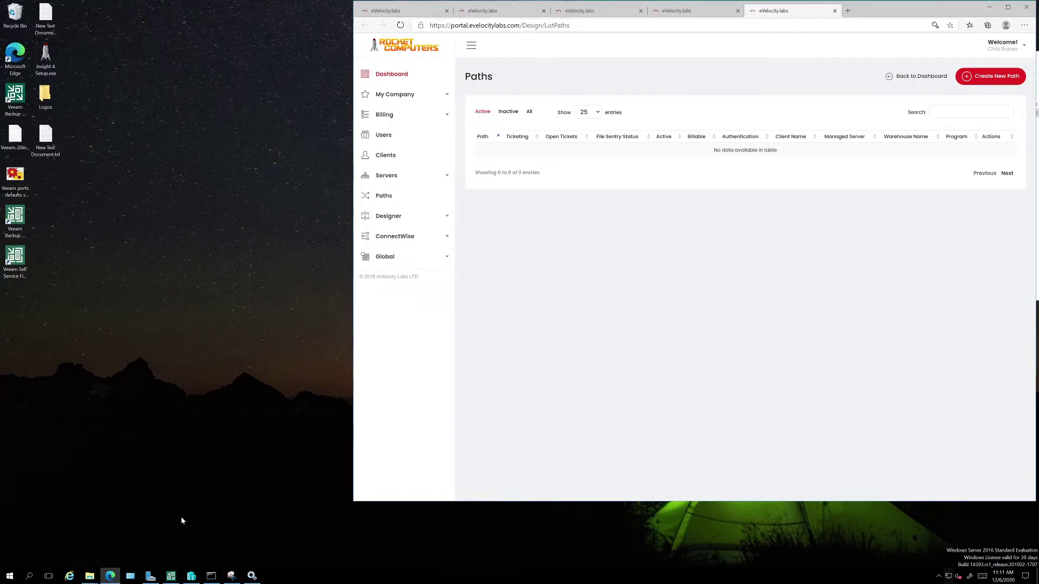
Place the 192.168.200.220 Backups Explorer window as a narrow window in the top-left corner.
{"action": "left_click", "coordinate": [91, 580]}
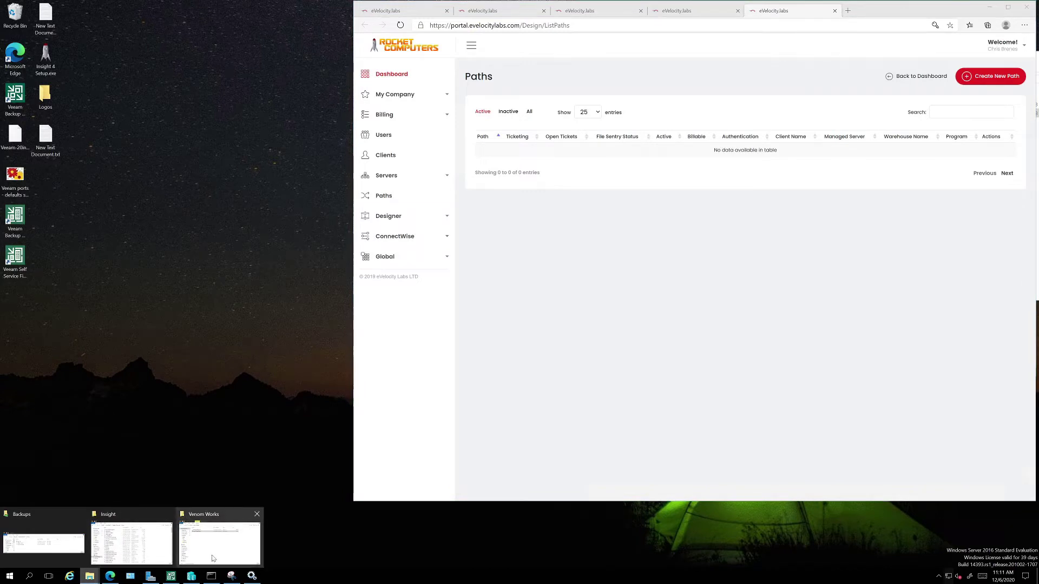
{"action": "left_click", "coordinate": [56, 542]}
{"action": "left_click_drag", "start_coordinate": [722, 384], "coordinate": [157, 11]}
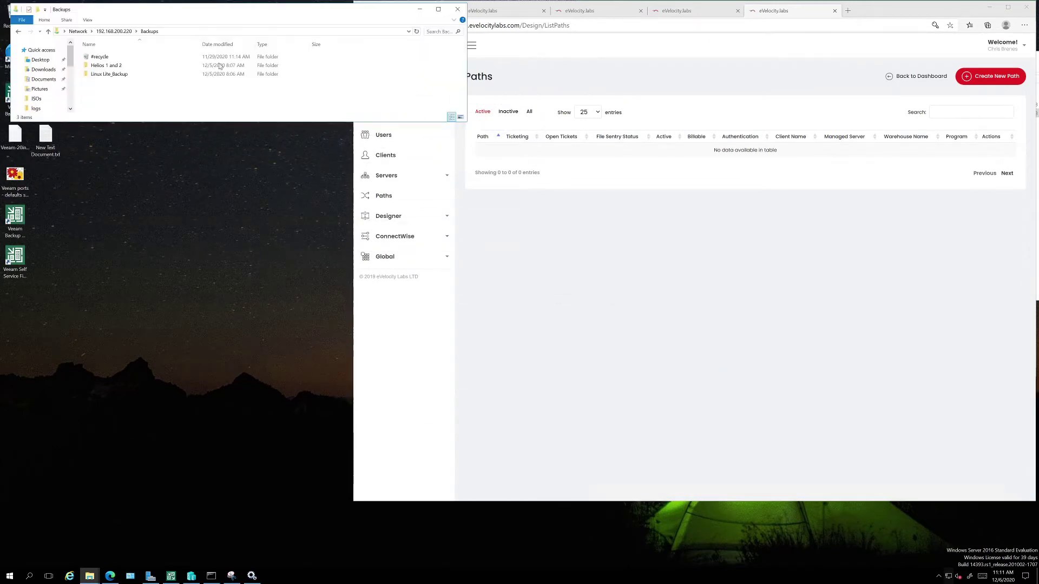
{"action": "left_click_drag", "start_coordinate": [465, 74], "coordinate": [344, 74]}
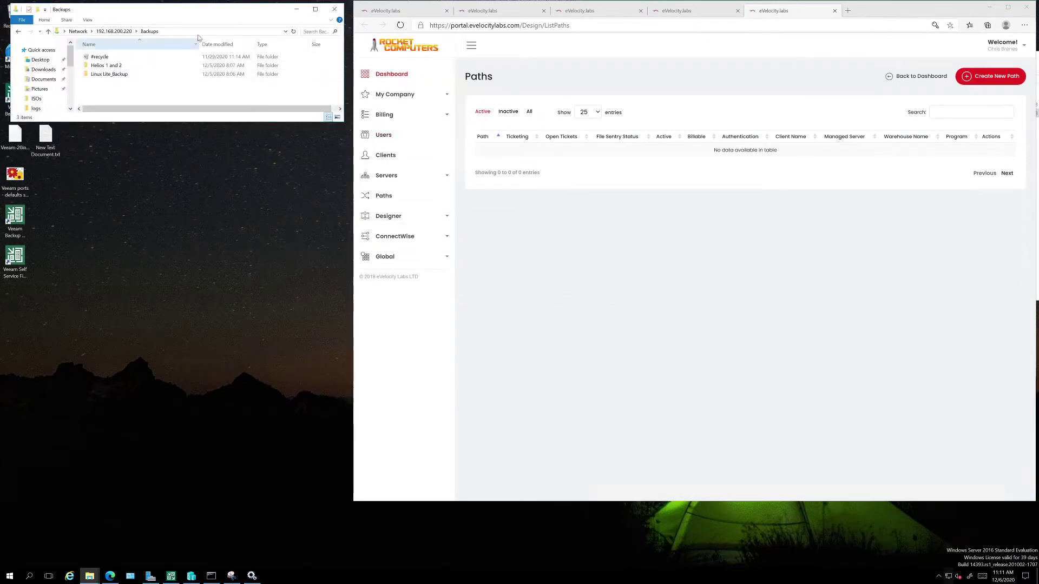
{"action": "left_click", "coordinate": [119, 66]}
{"action": "left_click", "coordinate": [123, 75]}
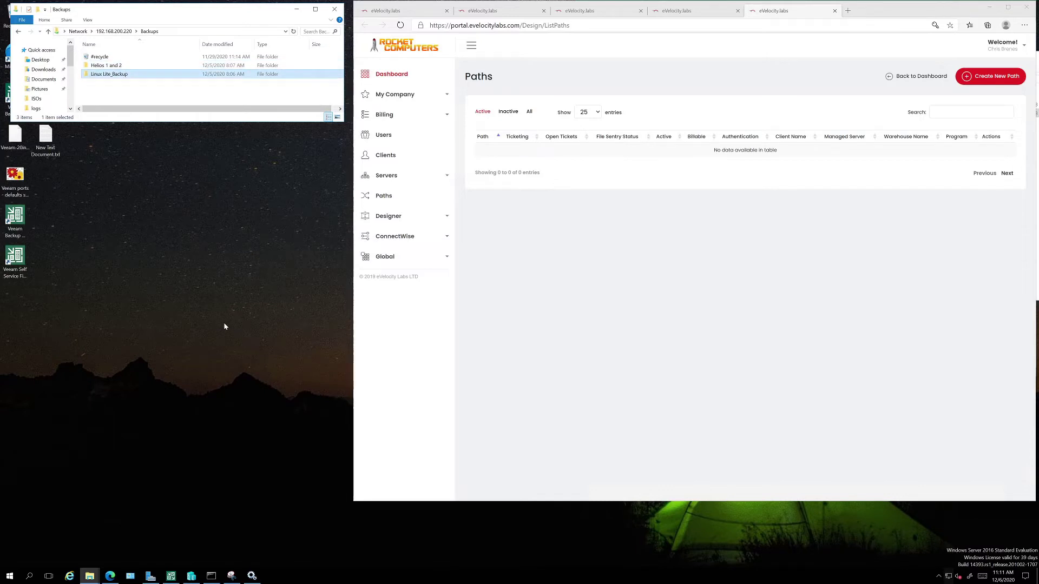
Check in Veeam's Backup Infrastructure that Syn-1 points to \\192.168.200.220\Backups.
{"action": "left_click", "coordinate": [171, 576]}
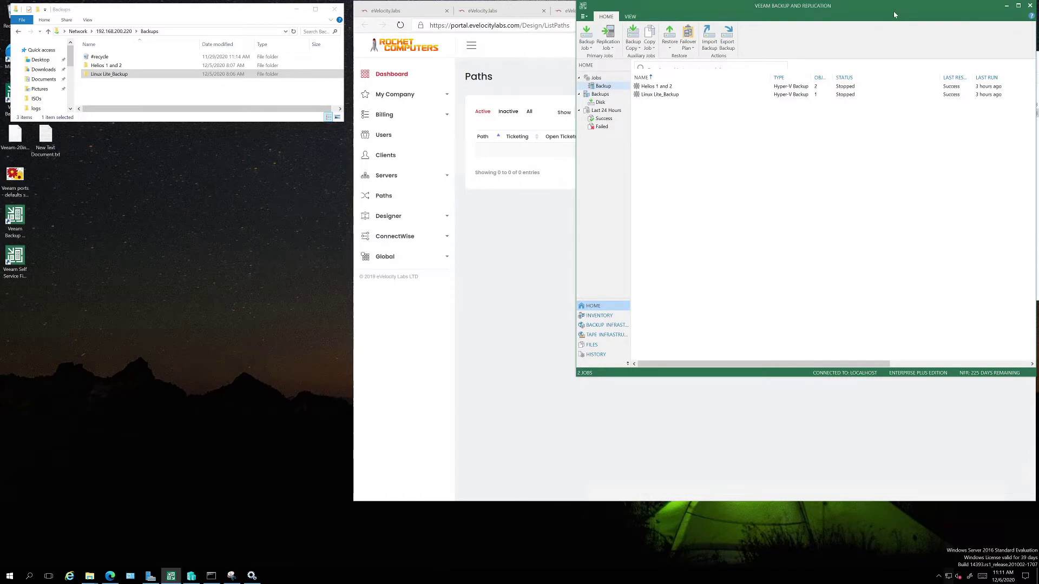
{"action": "left_click_drag", "start_coordinate": [866, 11], "coordinate": [631, 15]}
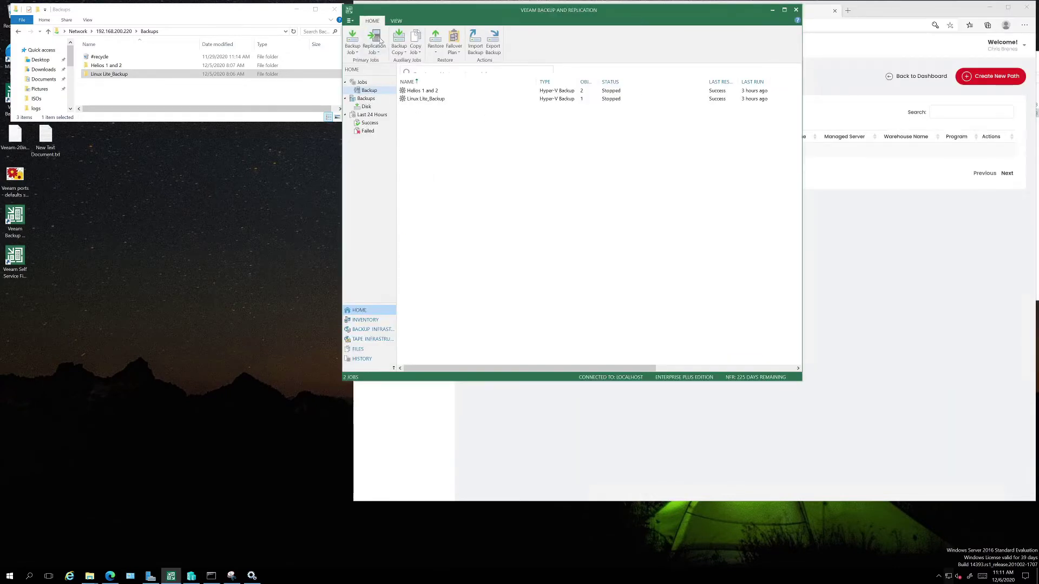
{"action": "left_click", "coordinate": [372, 330]}
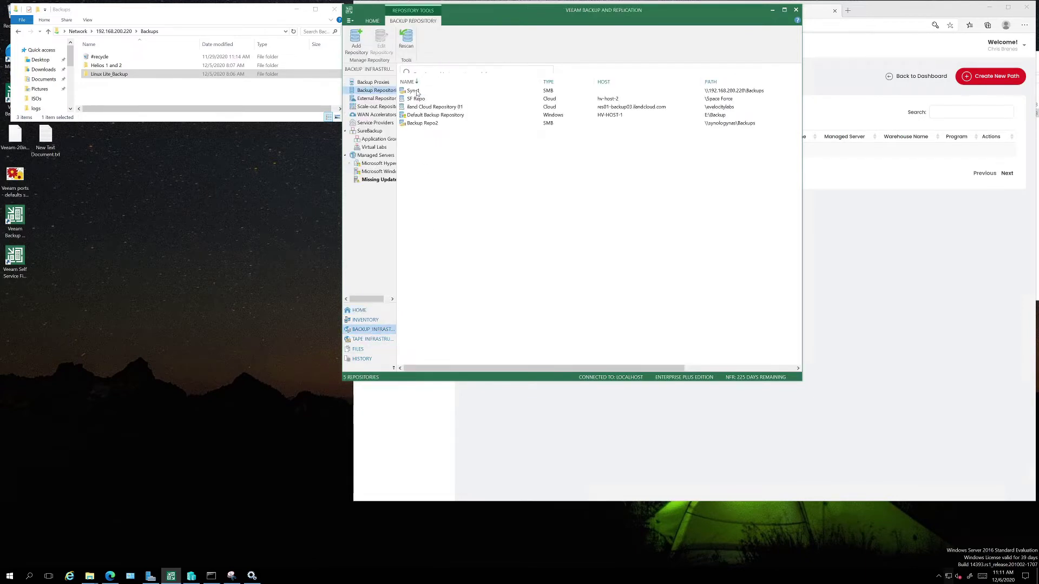
{"action": "left_click", "coordinate": [417, 92]}
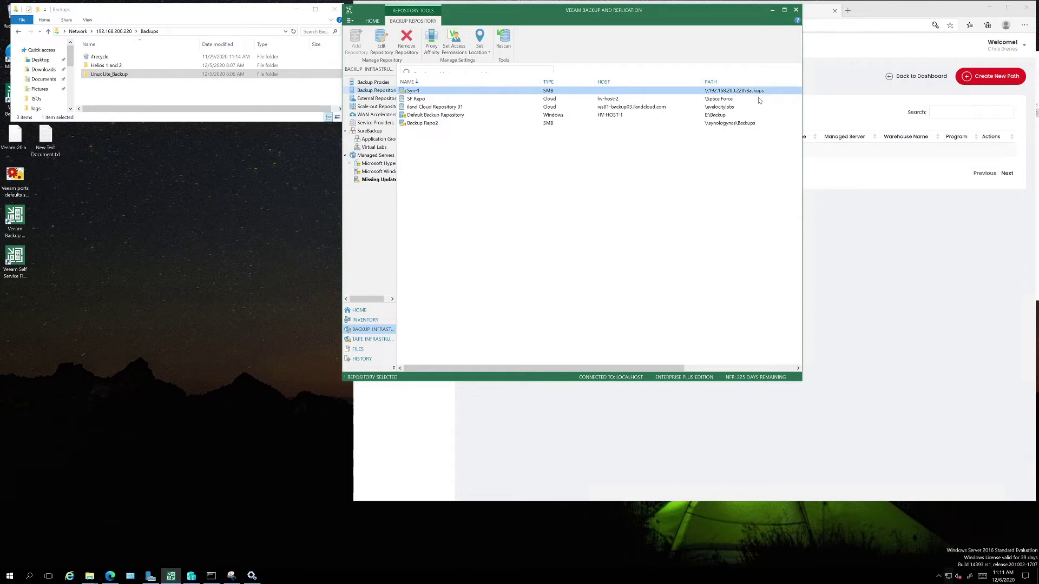
{"action": "left_click", "coordinate": [135, 31]}
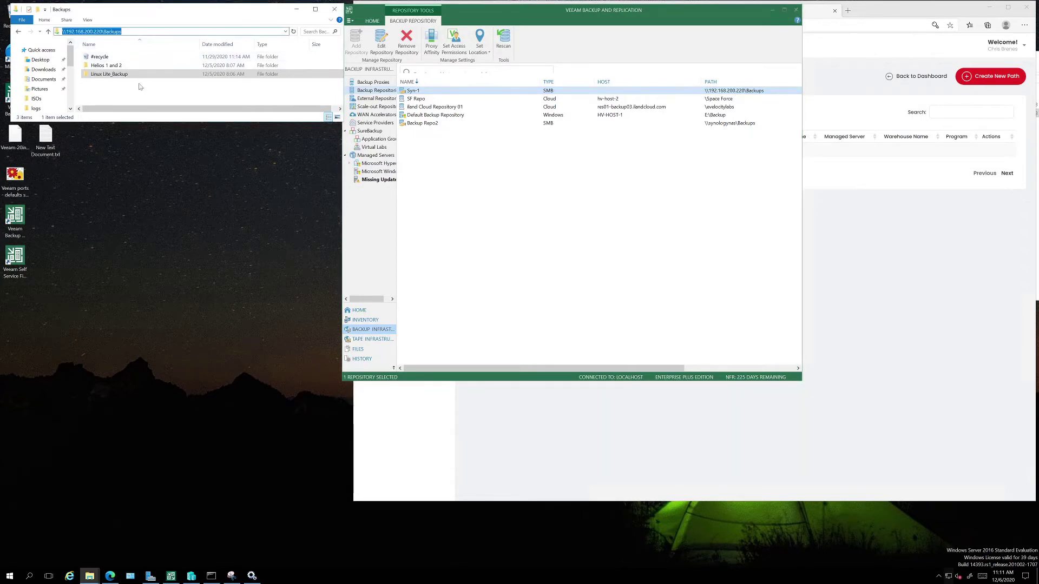
{"action": "left_click", "coordinate": [126, 75]}
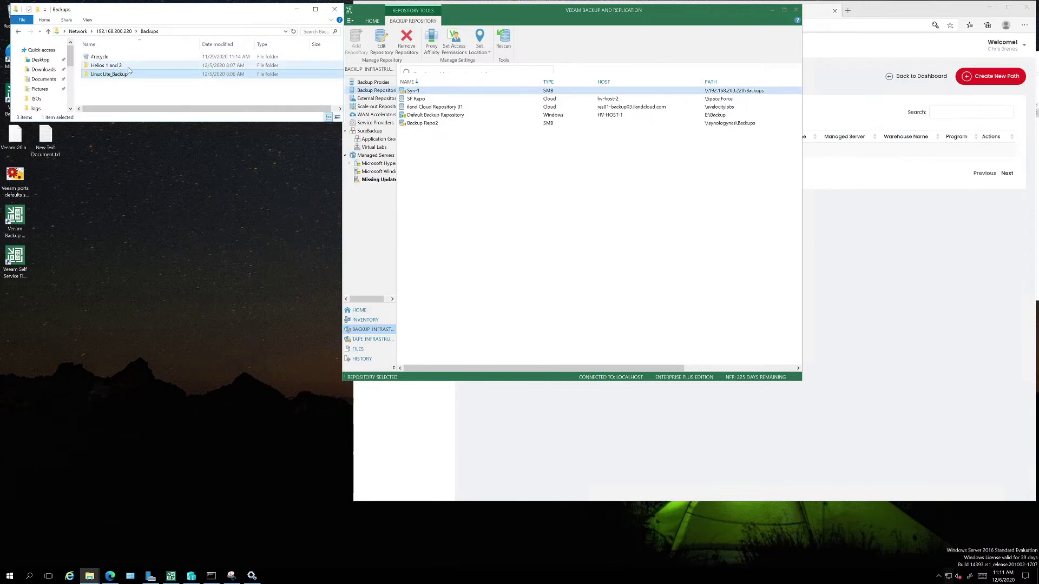
Copy the Helios 1 and 2 folder's network path and return to the portal for a new path.
{"action": "double_click", "coordinate": [124, 66]}
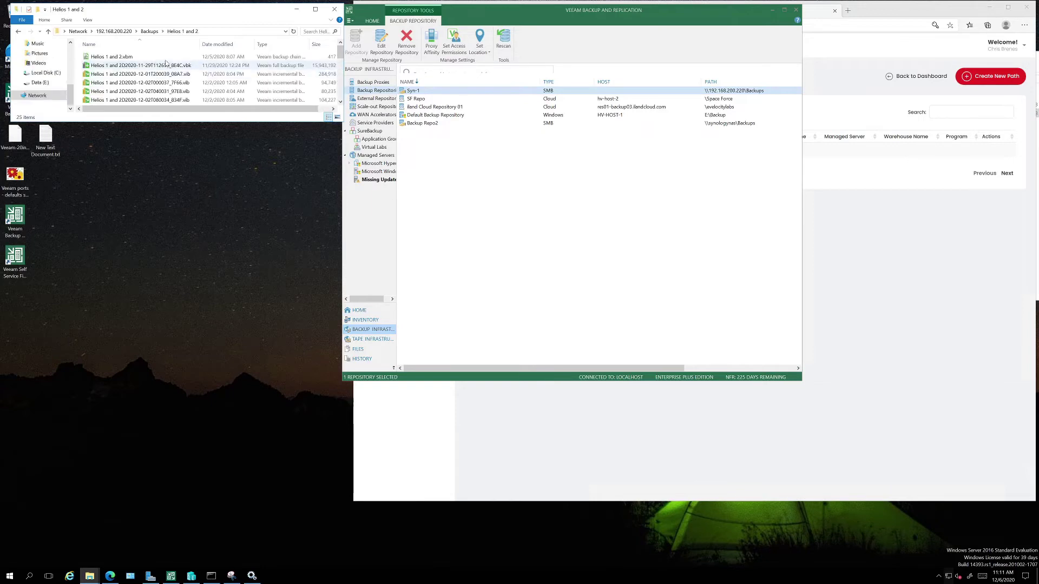
{"action": "left_click", "coordinate": [108, 32]}
{"action": "right_click", "coordinate": [113, 32]}
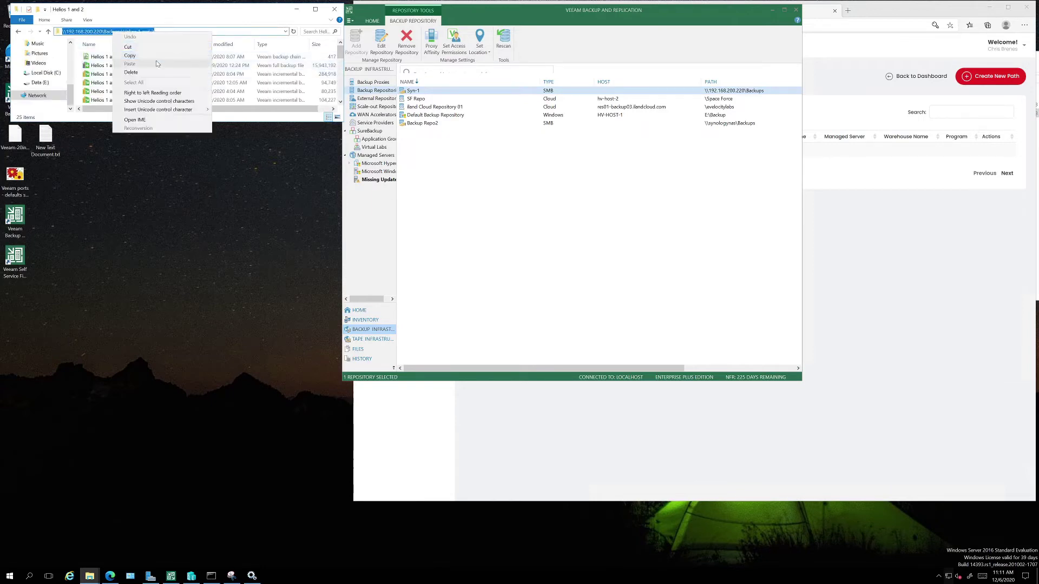
{"action": "left_click", "coordinate": [157, 58]}
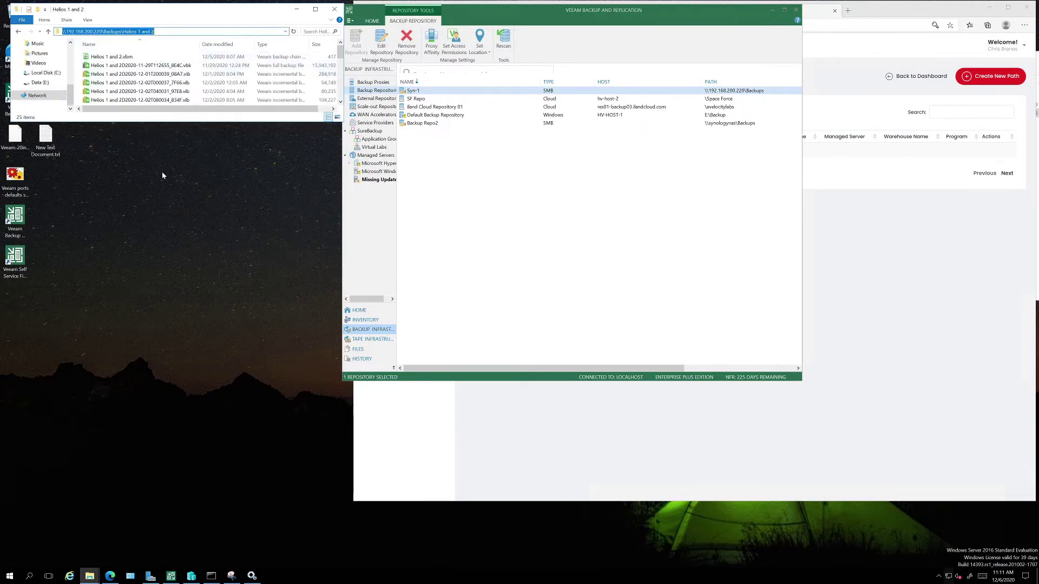
{"action": "left_click", "coordinate": [772, 10]}
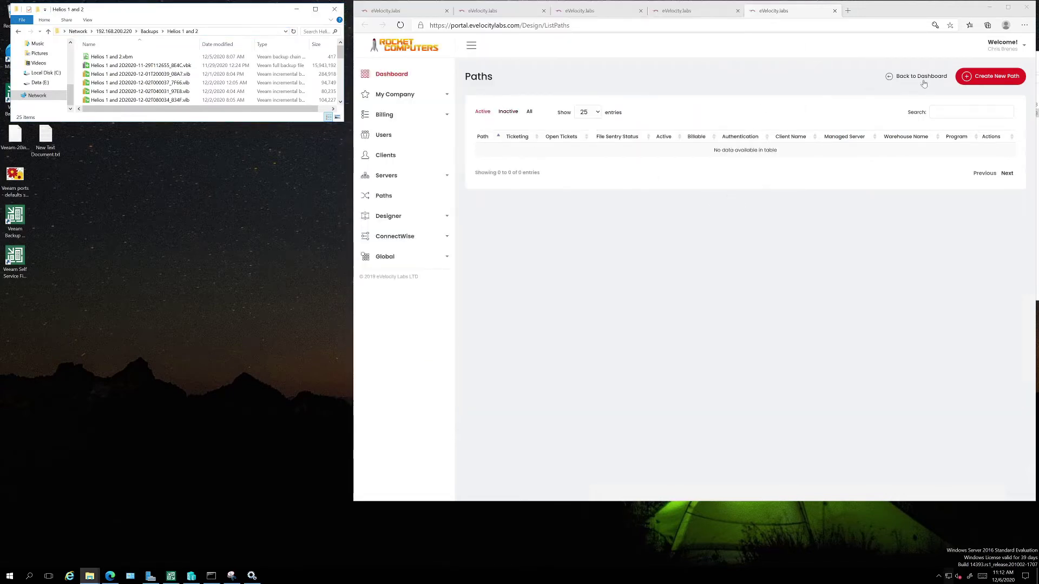
{"action": "left_click", "coordinate": [1001, 76]}
Paste \\192.168.200.220\Backups\Helios 1 and 2 as the path and choose Veeam Backup & Replication.
{"action": "left_click", "coordinate": [644, 161]}
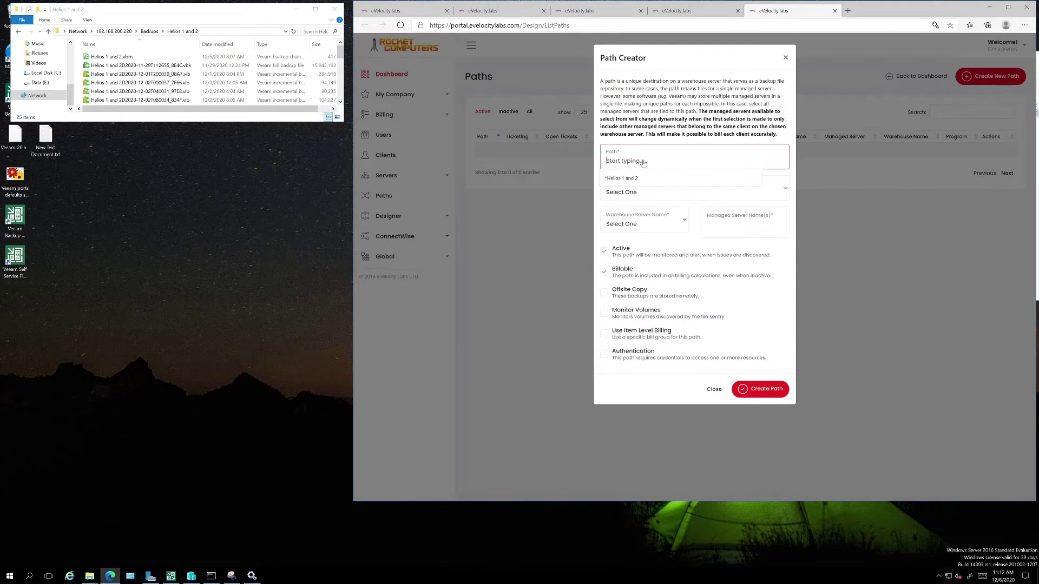
{"action": "right_click", "coordinate": [645, 162]}
{"action": "left_click", "coordinate": [666, 223]}
{"action": "left_click", "coordinate": [653, 196]}
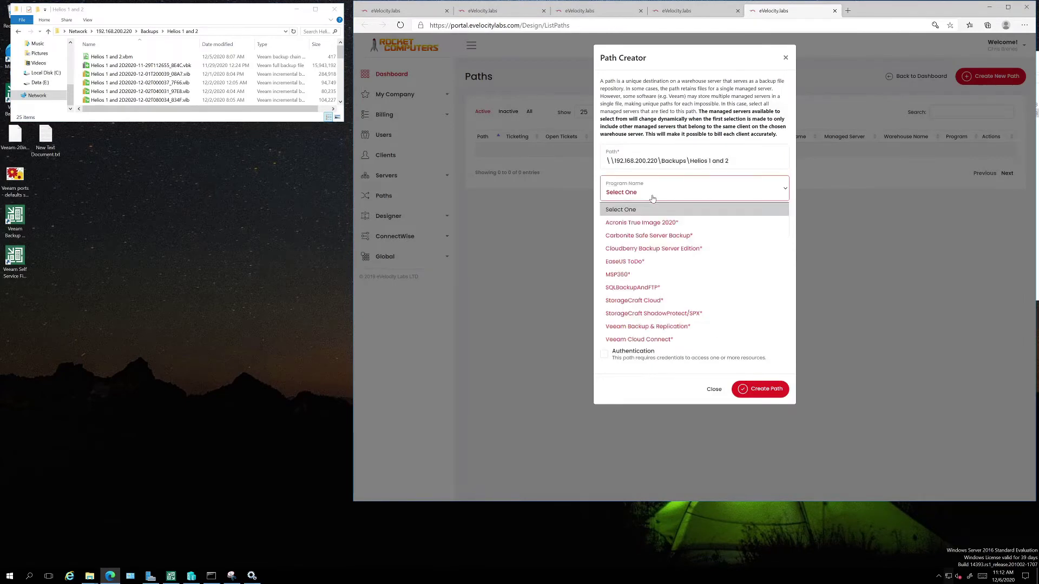
{"action": "left_click", "coordinate": [671, 328]}
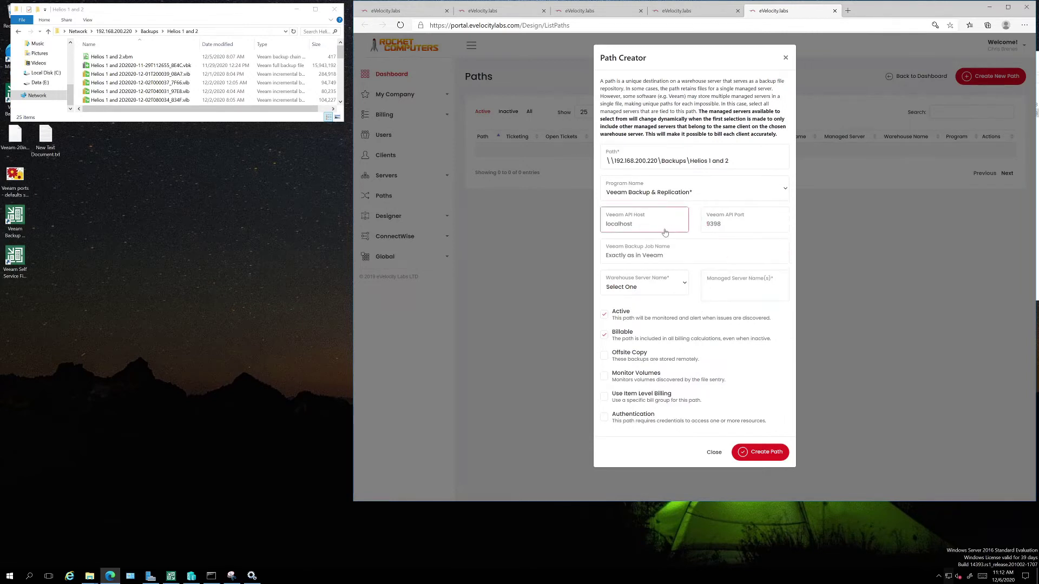
{"action": "left_click", "coordinate": [677, 260]}
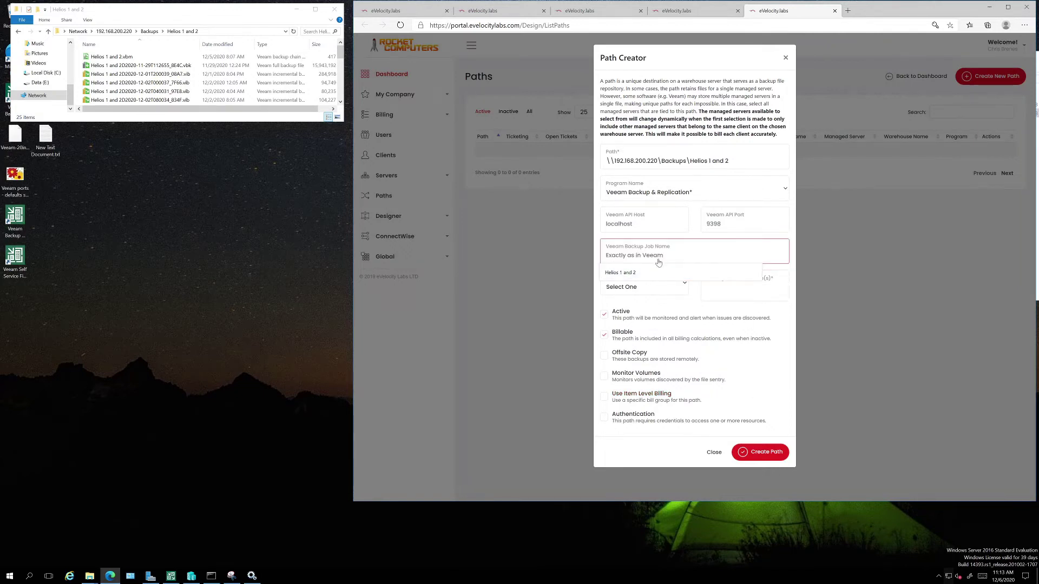
Look up the Helios 1 and 2 job in Veeam's Jobs list, then return to the job name field.
{"action": "left_click", "coordinate": [171, 575]}
{"action": "left_click_drag", "start_coordinate": [590, 10], "coordinate": [256, 7]}
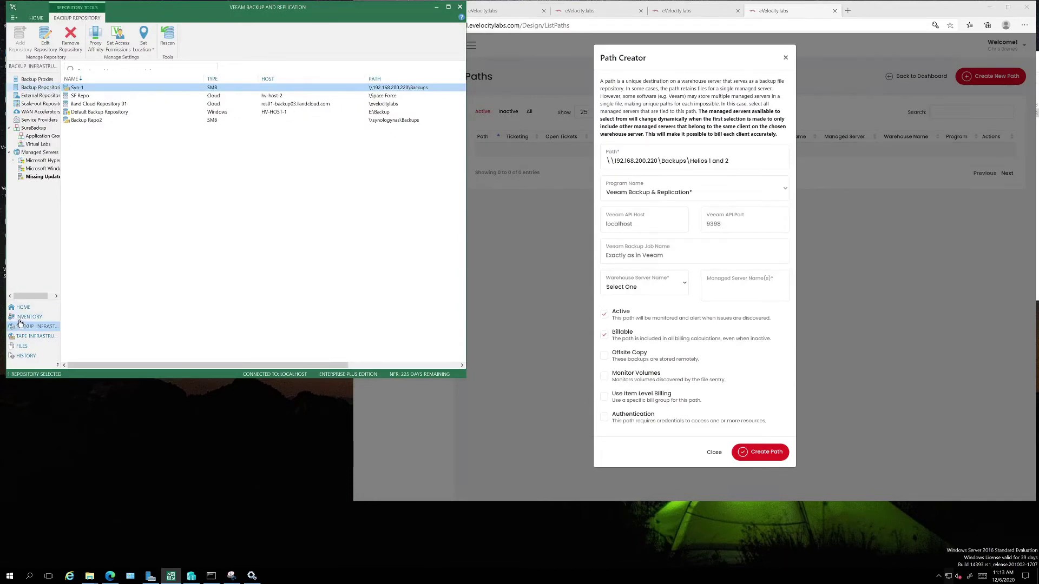
{"action": "left_click", "coordinate": [23, 307]}
{"action": "left_click", "coordinate": [85, 89]}
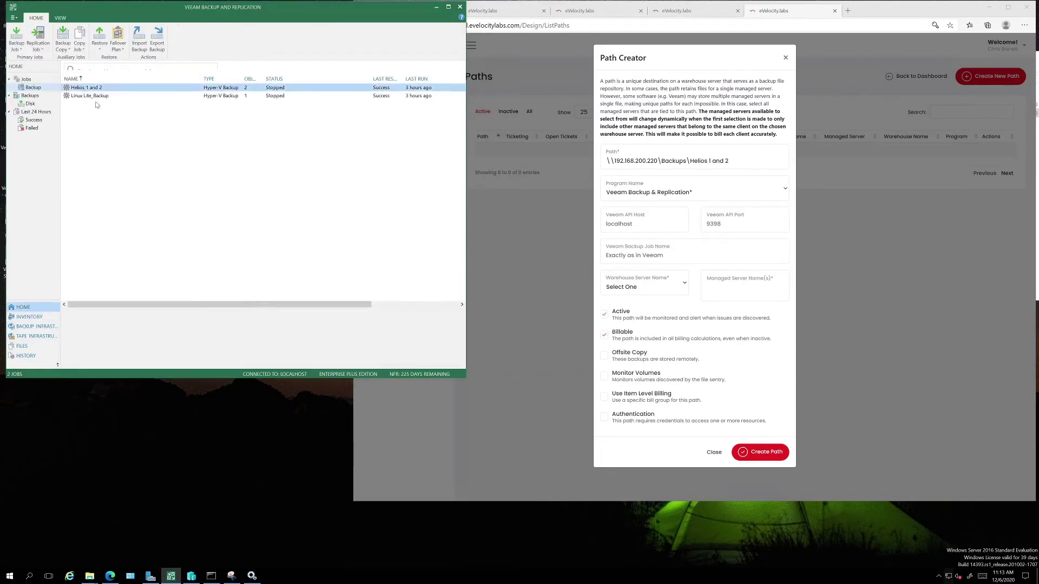
{"action": "left_click", "coordinate": [655, 259]}
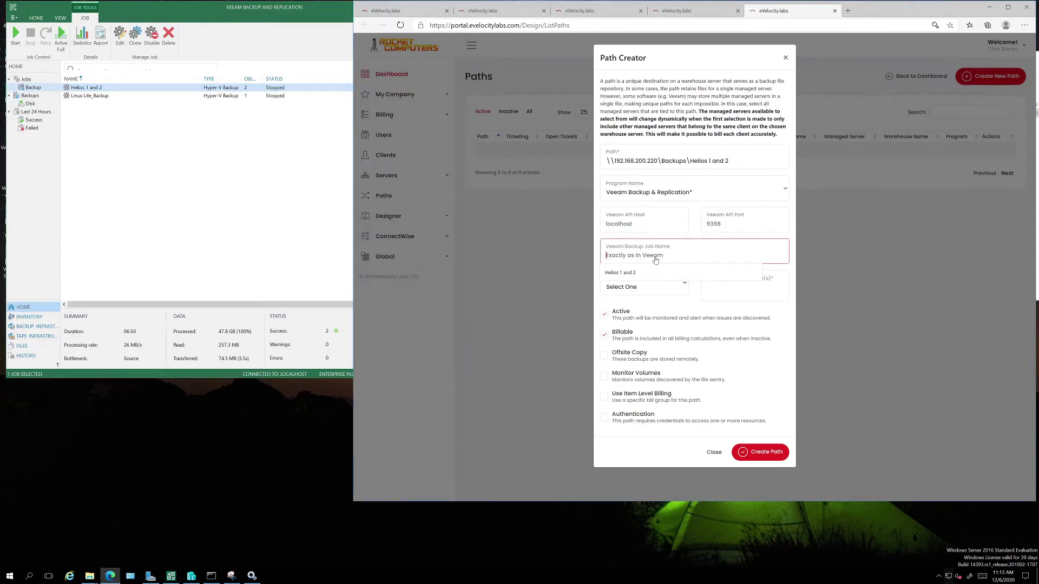
Enter job name 'Helios 1 and 2', warehouse HV-HOST-1, managed servers Helios 1 and Helios 2, and create the path.
{"action": "type", "text": "Helios 1 and 2"}
{"action": "left_click", "coordinate": [709, 290]}
{"action": "left_click", "coordinate": [659, 290]}
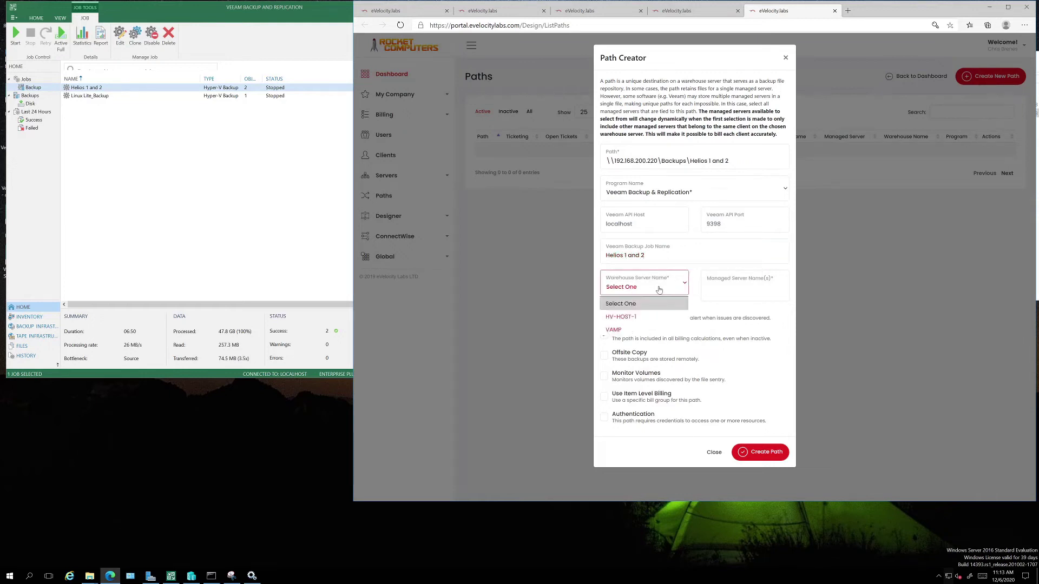
{"action": "left_click", "coordinate": [636, 317]}
{"action": "left_click", "coordinate": [741, 290]}
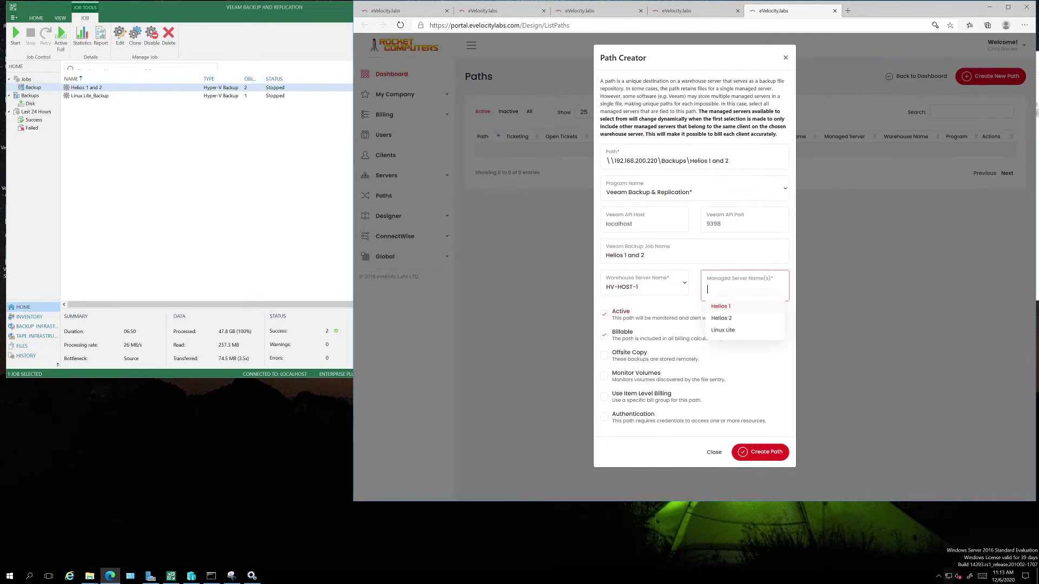
{"action": "left_click", "coordinate": [725, 306]}
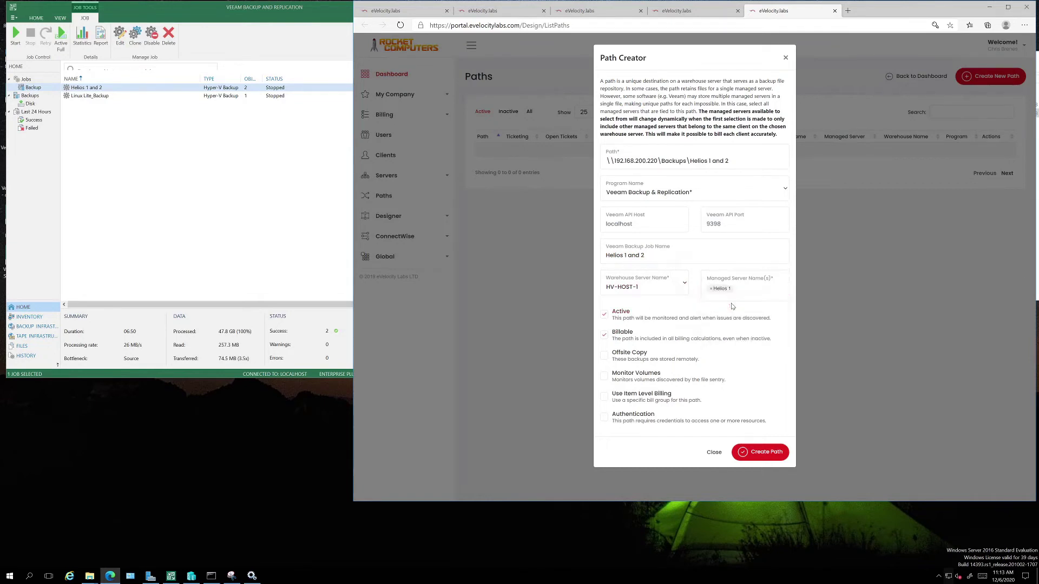
{"action": "left_click", "coordinate": [758, 289]}
{"action": "left_click", "coordinate": [730, 317]}
{"action": "left_click", "coordinate": [753, 456]}
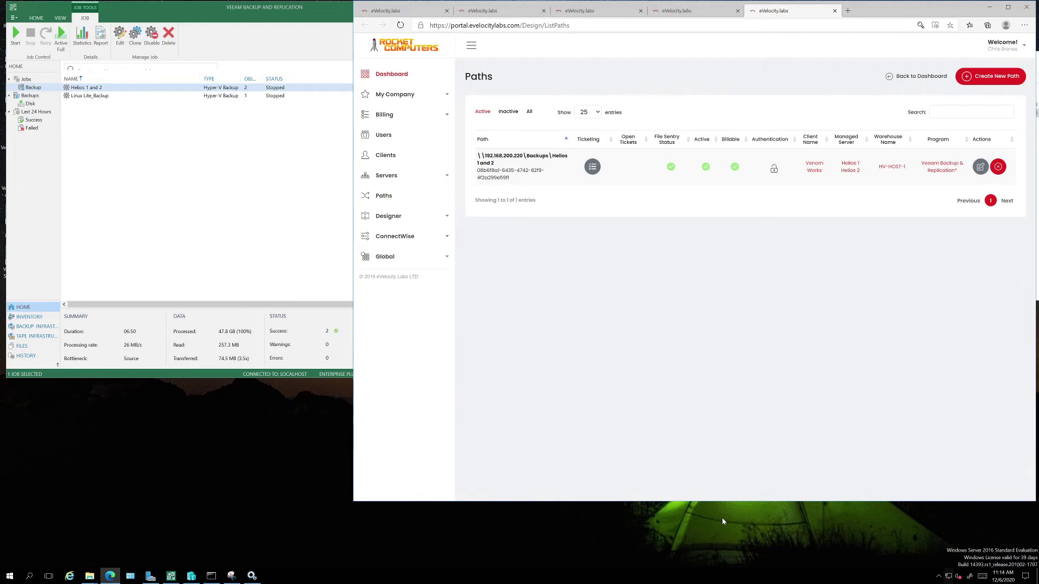
Start another path and open the Linux Lite_Backup folder in File Explorer.
{"action": "left_click", "coordinate": [991, 76]}
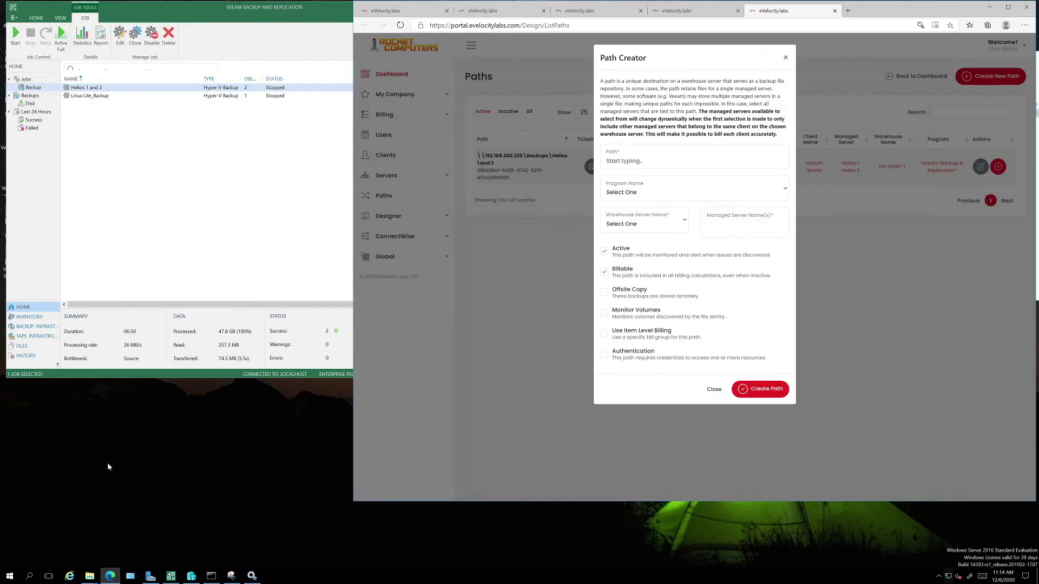
{"action": "mouse_move", "coordinate": [89, 576]}
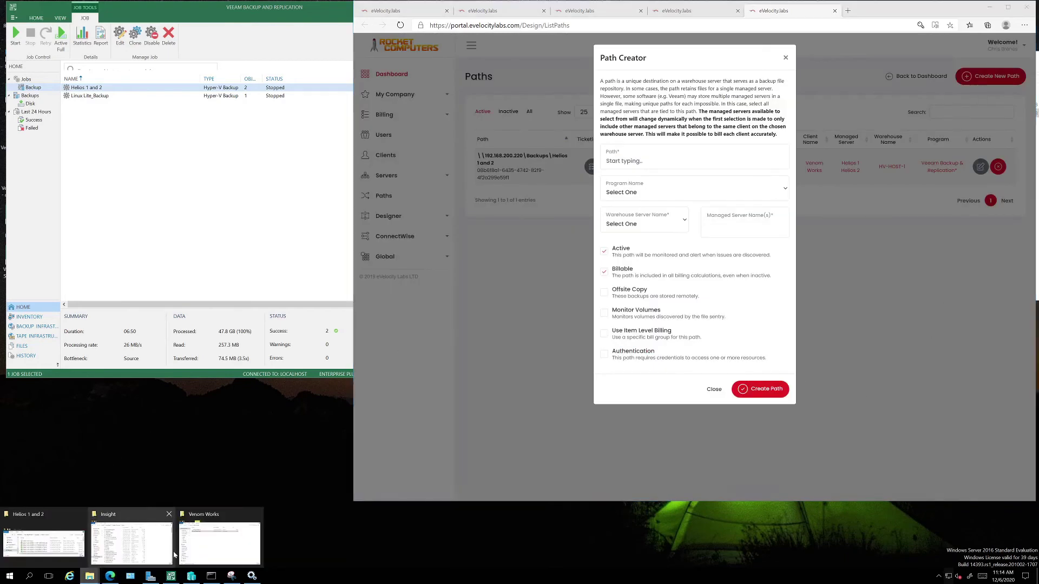
{"action": "left_click", "coordinate": [39, 541]}
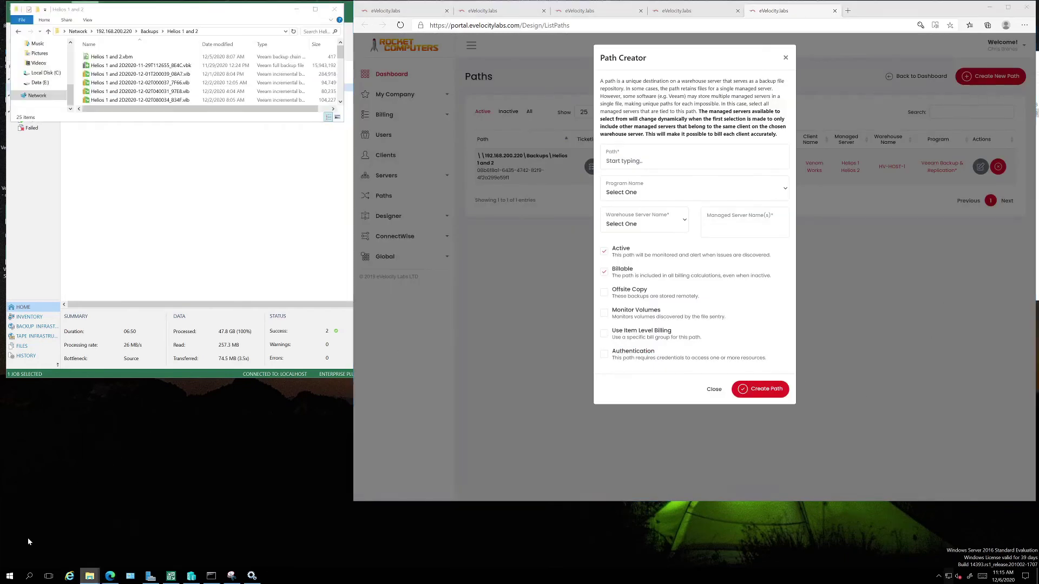
{"action": "left_click", "coordinate": [149, 31]}
{"action": "double_click", "coordinate": [117, 77]}
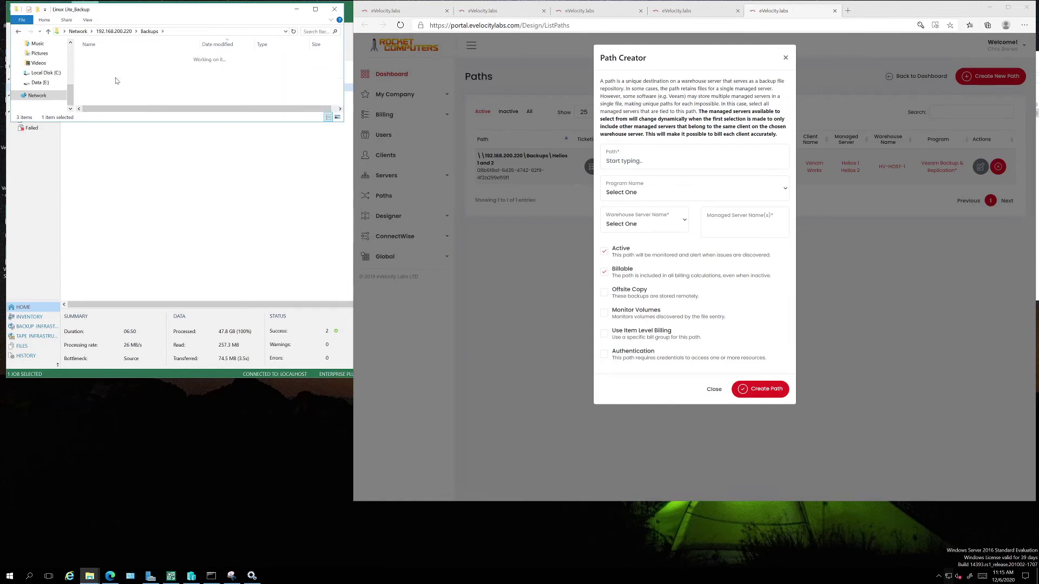
Paste \\192.168.200.220\Backups\Linux Lite_Backup into the new path's Path field.
{"action": "left_click", "coordinate": [219, 36]}
{"action": "key", "text": "ctrl+c"}
{"action": "right_click", "coordinate": [225, 34]}
{"action": "left_click", "coordinate": [162, 59]}
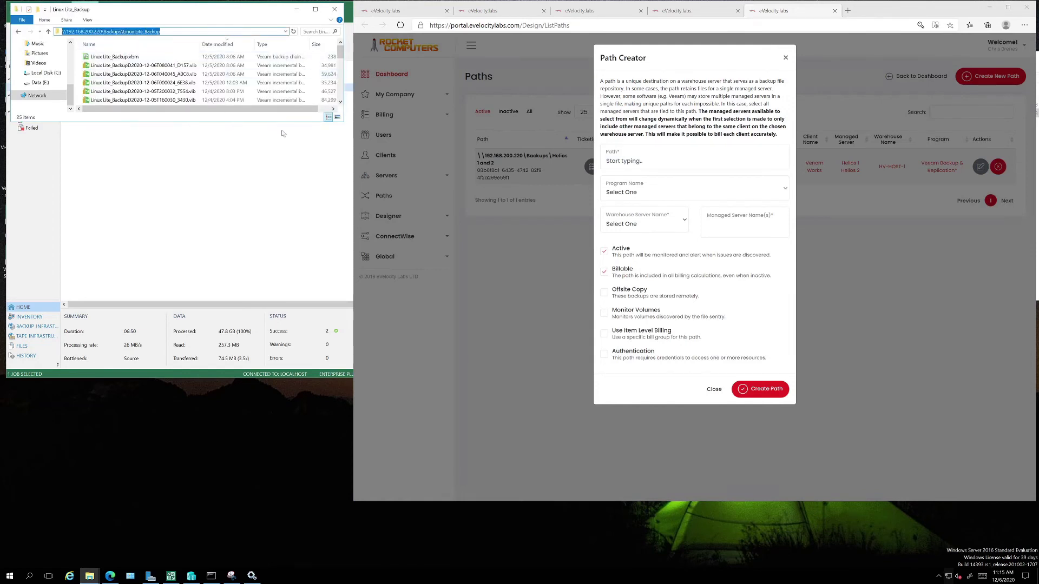
{"action": "left_click", "coordinate": [649, 166]}
{"action": "key", "text": "ctrl+v"}
{"action": "left_click", "coordinate": [640, 192]}
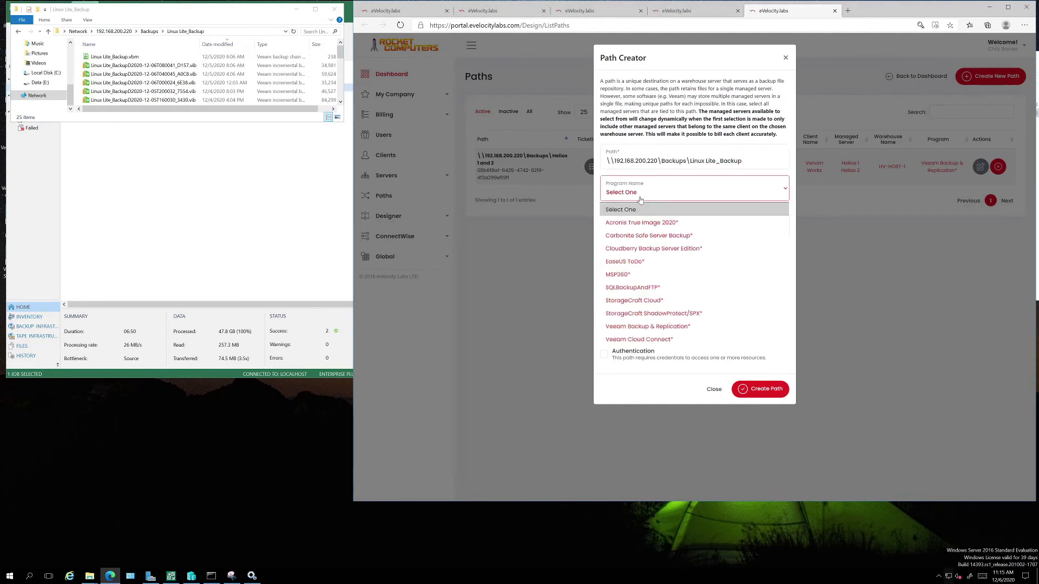
Set Veeam Backup & Replication, job Linux Lite_Backup, warehouse HV-HOST-1, managed server Linux Lite, and create the path.
{"action": "left_click", "coordinate": [632, 328]}
{"action": "left_click", "coordinate": [651, 255]}
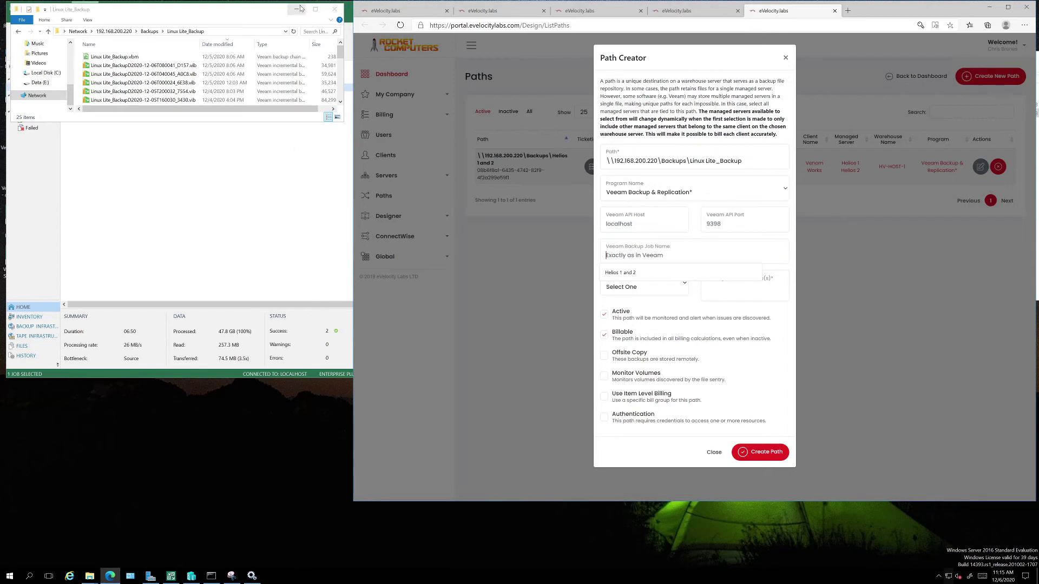
{"action": "left_click", "coordinate": [297, 9]}
{"action": "left_click", "coordinate": [654, 256]}
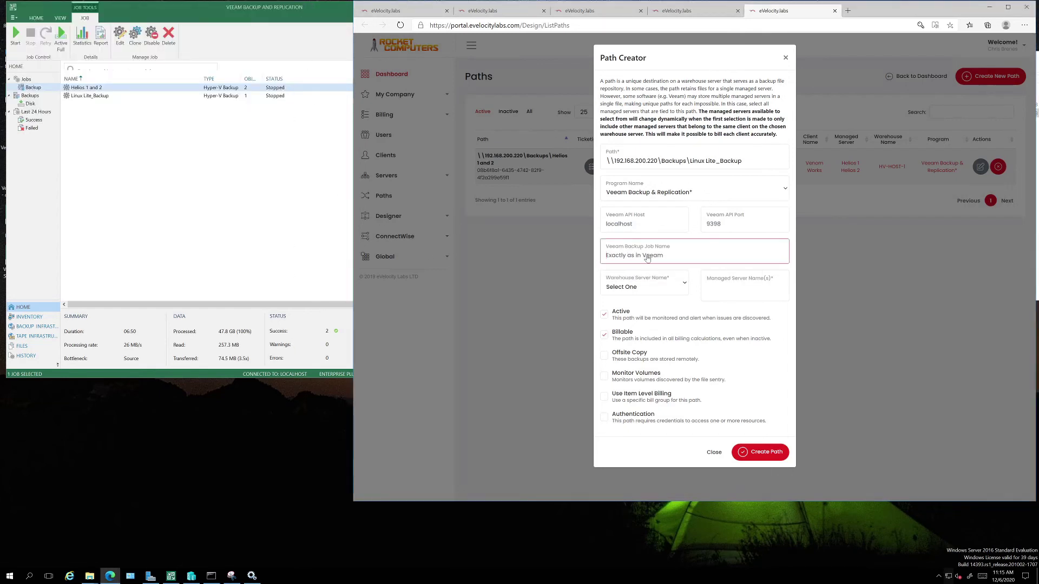
{"action": "type", "text": "Linux Li"}
{"action": "type", "text": "ter"}
{"action": "type", "text": "_Backup"}
{"action": "left_click", "coordinate": [641, 287]}
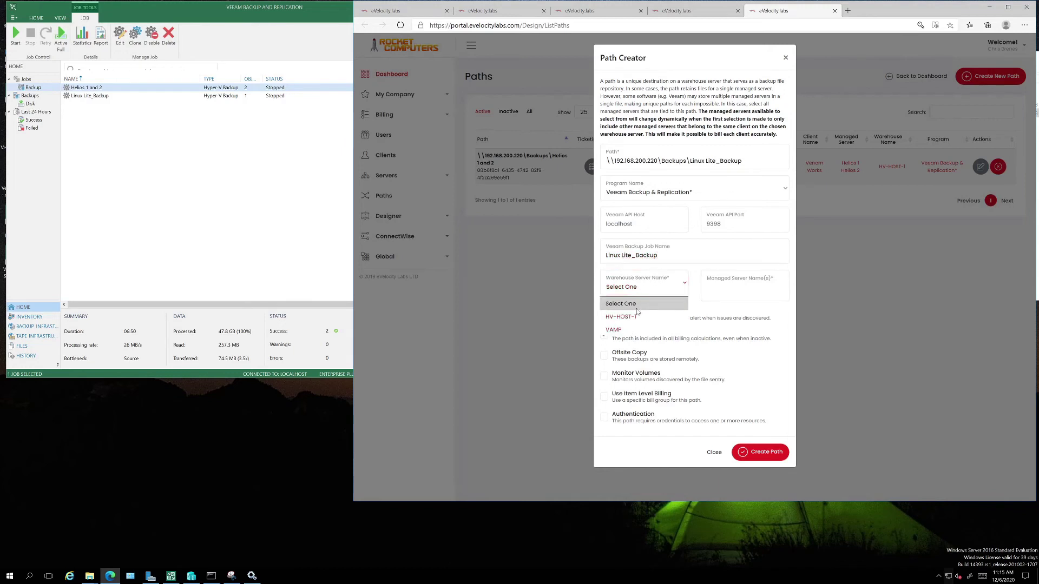
{"action": "left_click", "coordinate": [637, 319]}
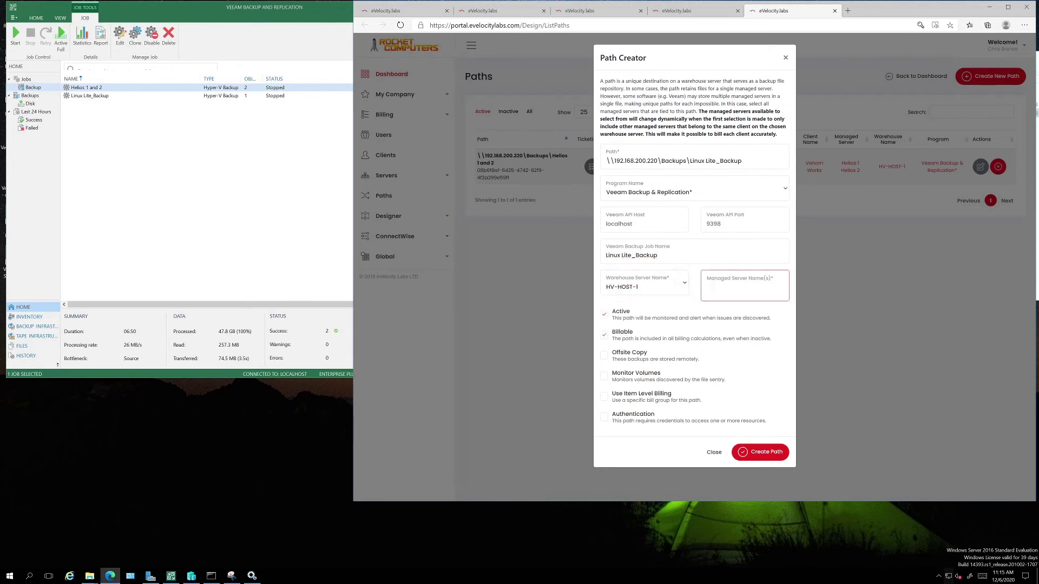
{"action": "left_click", "coordinate": [722, 294]}
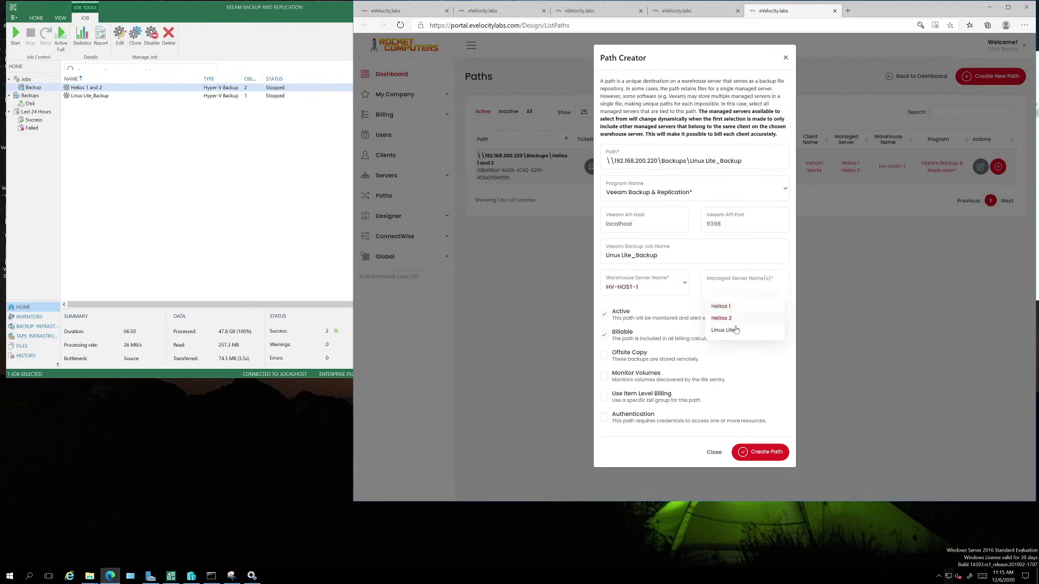
{"action": "left_click", "coordinate": [735, 329]}
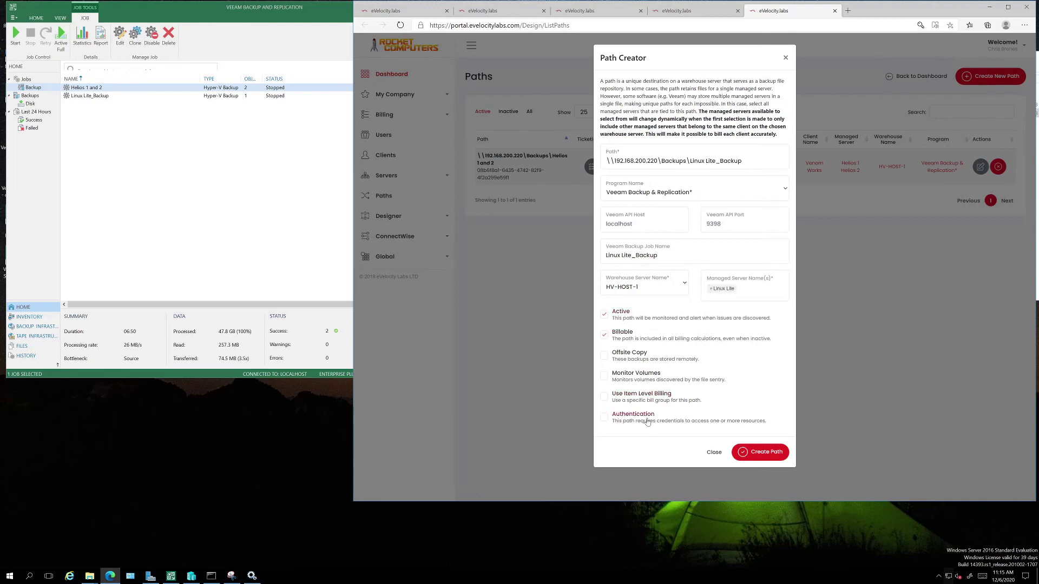
{"action": "left_click", "coordinate": [768, 454]}
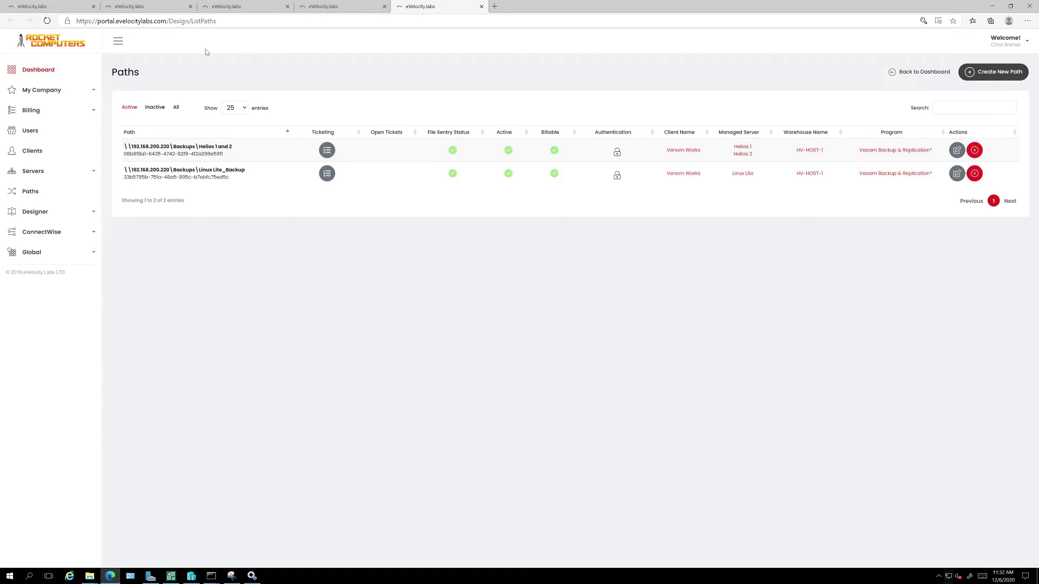
Open the Warehouse Server Editor for HV-HOST-1 from the Warehouse Servers list.
{"action": "left_click", "coordinate": [340, 6]}
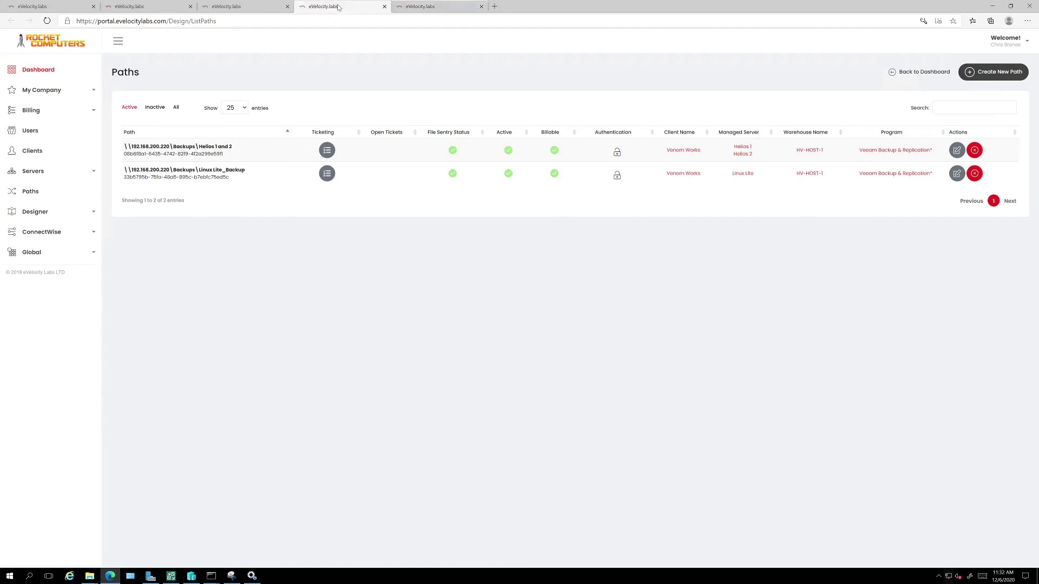
{"action": "left_click", "coordinate": [281, 6]}
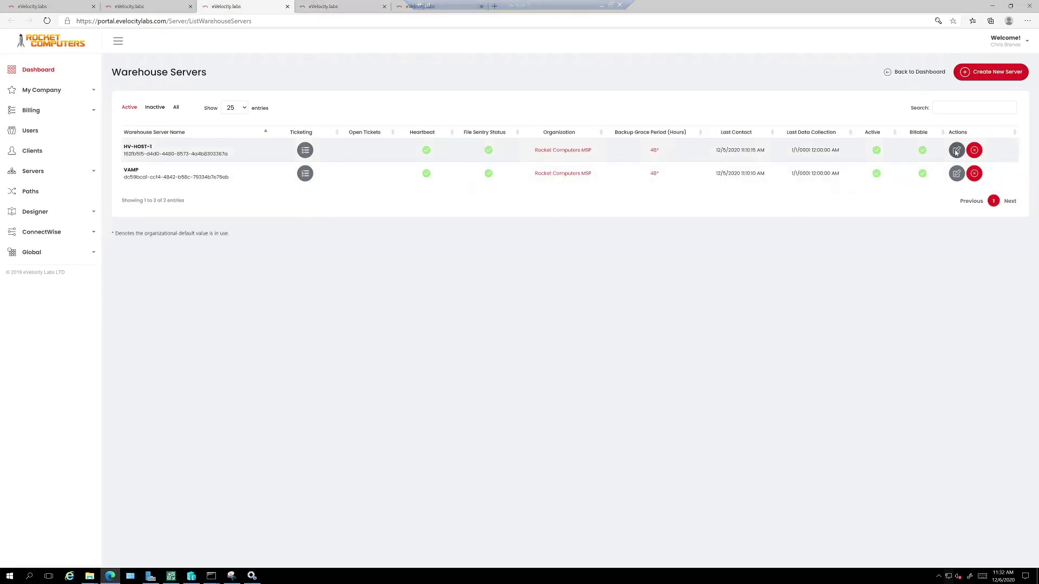
{"action": "left_click", "coordinate": [956, 150]}
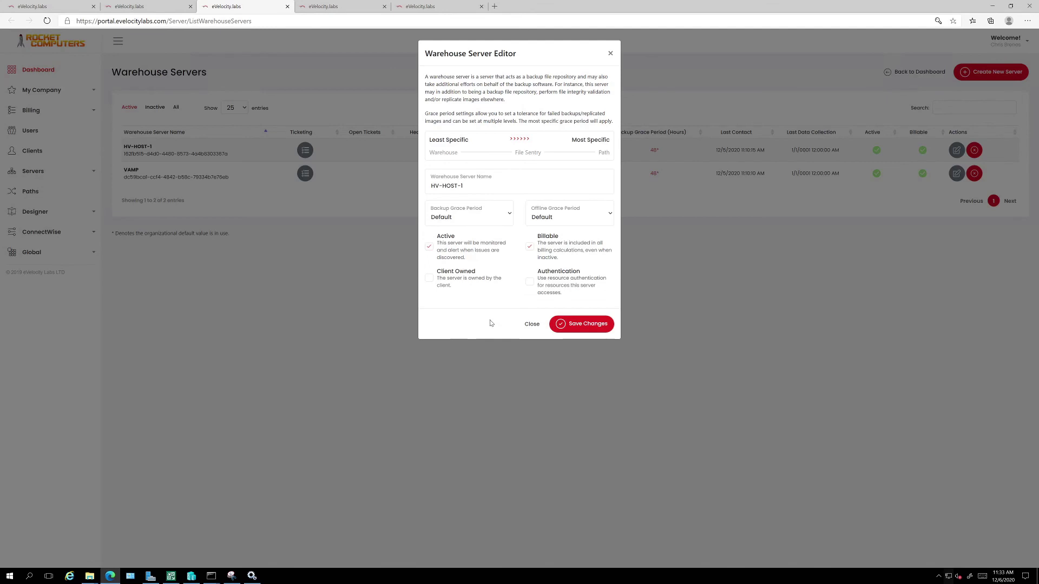
Enable Veeam authentication for user 'administrator' with its password, save, and decline Edge's password prompt.
{"action": "left_click", "coordinate": [529, 281]}
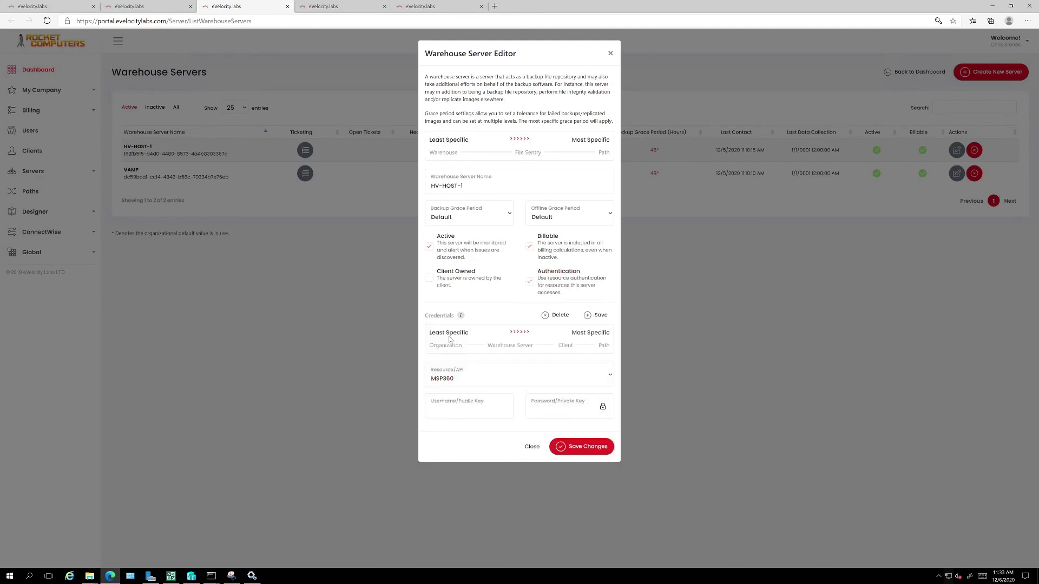
{"action": "left_click", "coordinate": [497, 386]}
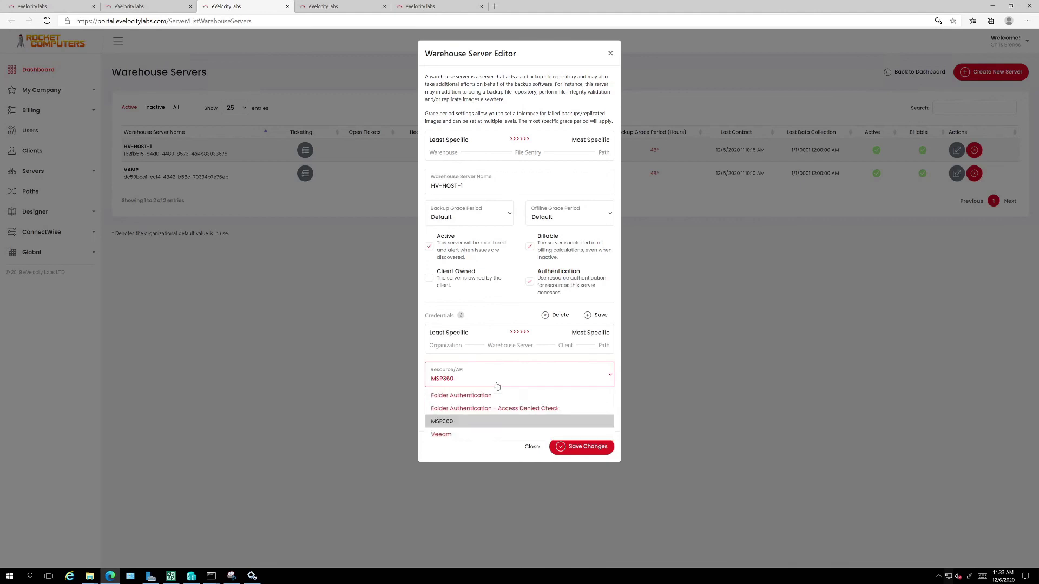
{"action": "left_click", "coordinate": [459, 435]}
{"action": "left_click", "coordinate": [457, 413]}
{"action": "type", "text": "administrator"}
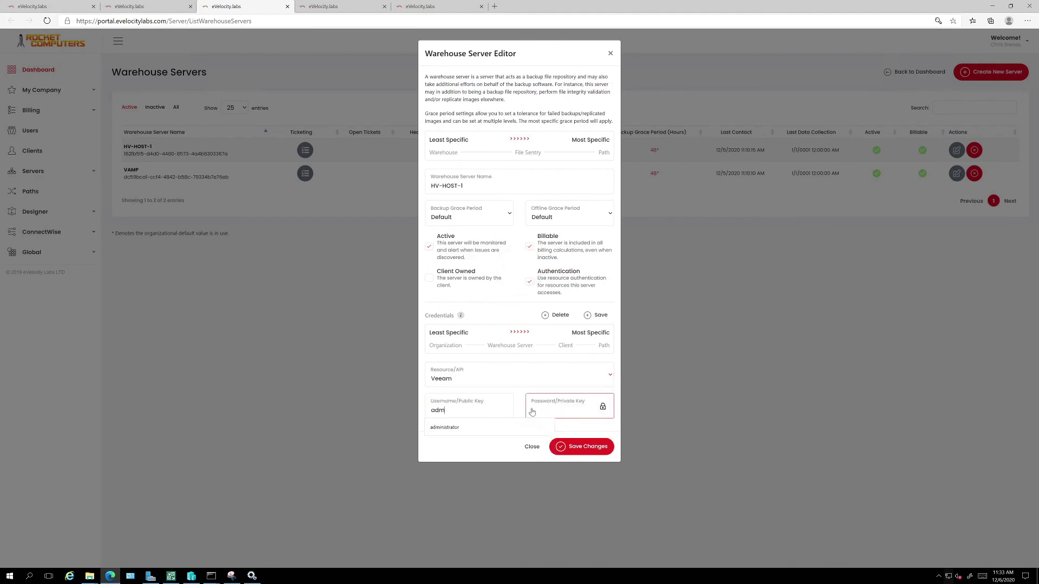
{"action": "left_click", "coordinate": [532, 412]}
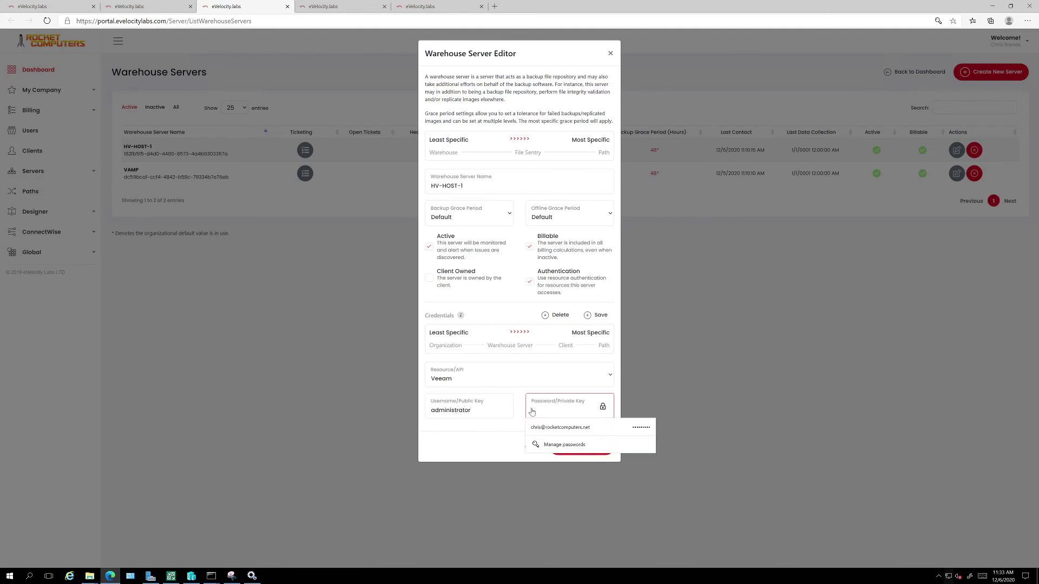
{"action": "type", "text": "•"}
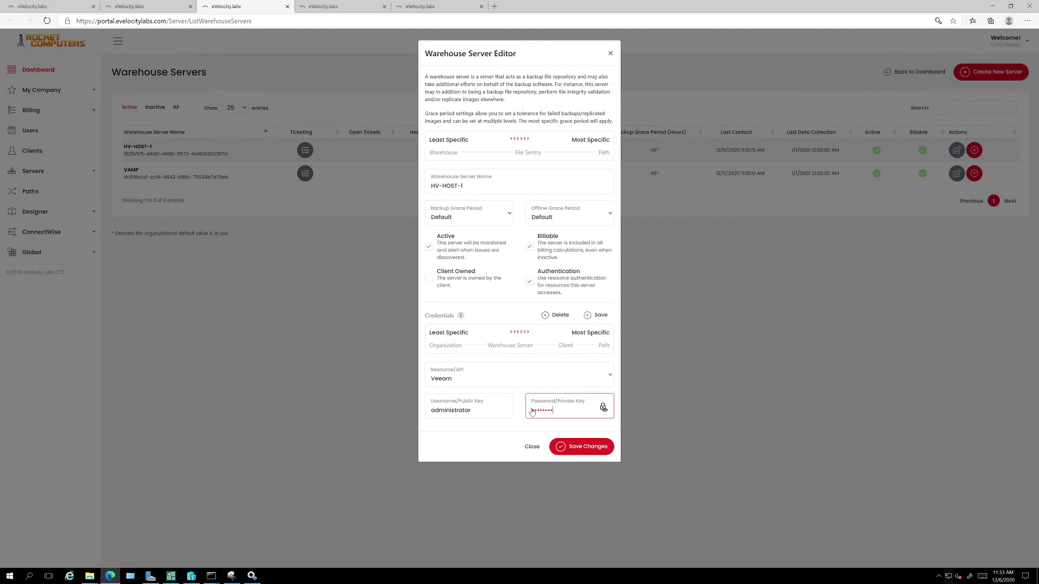
{"action": "left_click", "coordinate": [568, 453]}
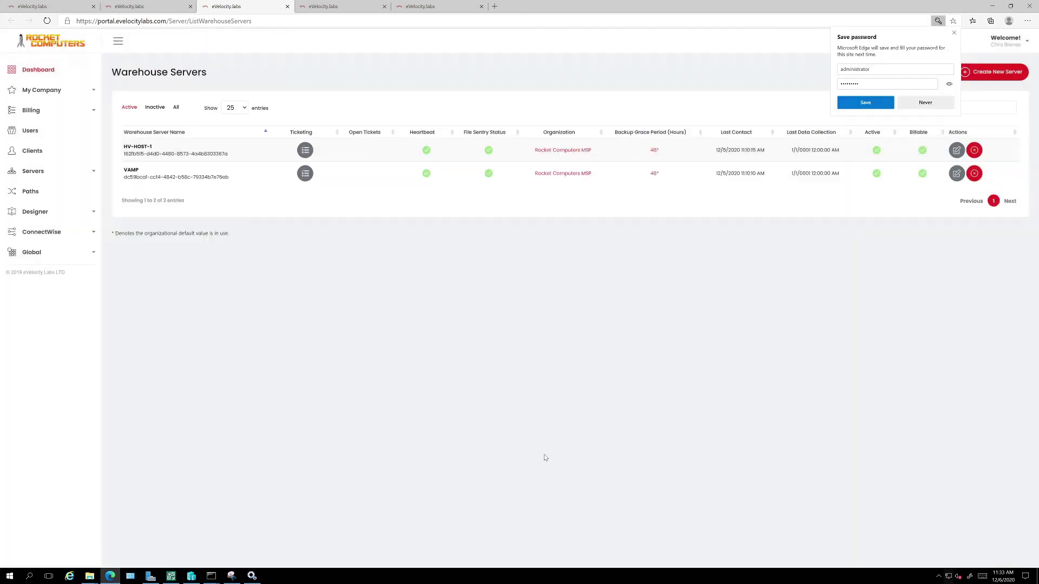
{"action": "left_click", "coordinate": [922, 105]}
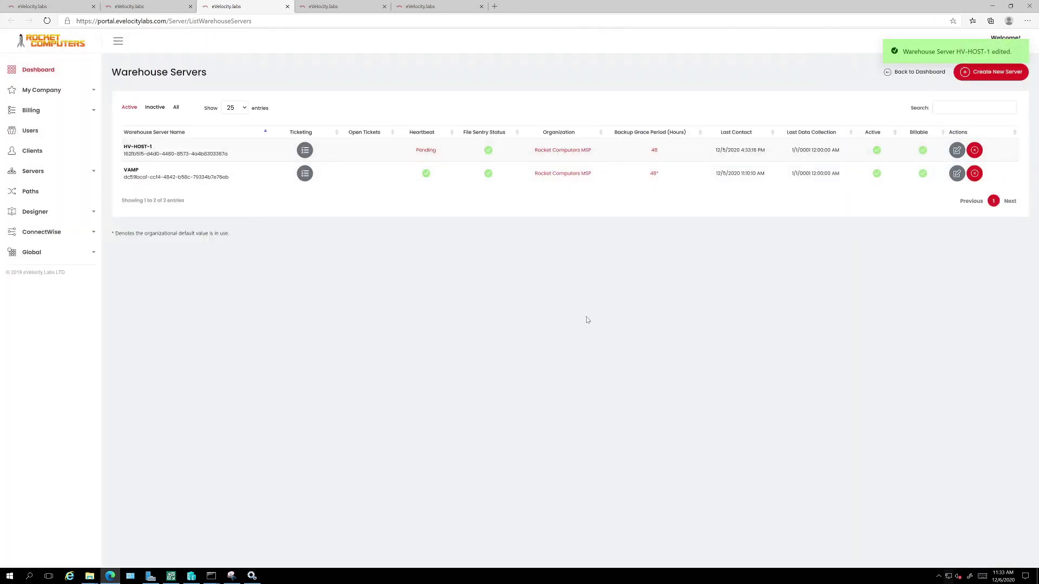